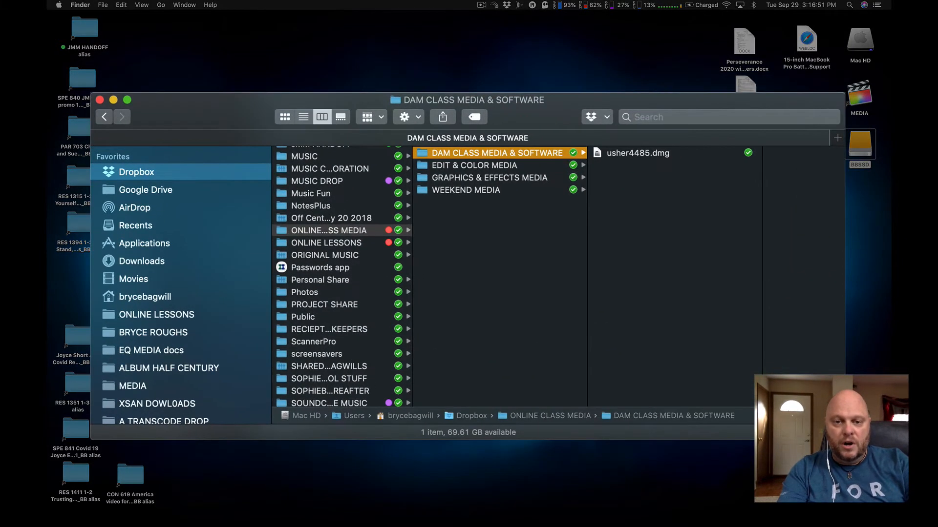
# - Open G&E Girl Retouch.jpg from the IMAGE FIXING SET folder, under GRAPHICS & EFFECTS MEDIA in SET 2, in Photoshop
pyautogui.click(484, 182)
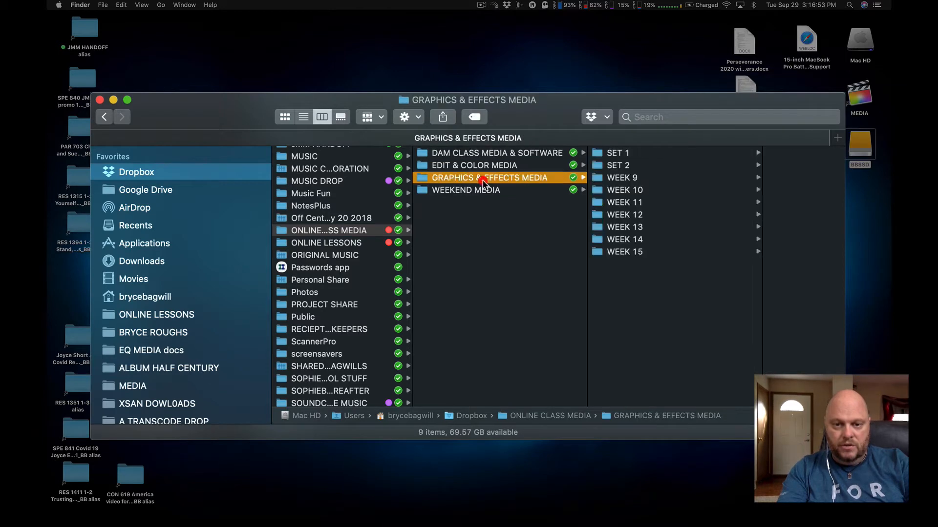
pyautogui.click(648, 165)
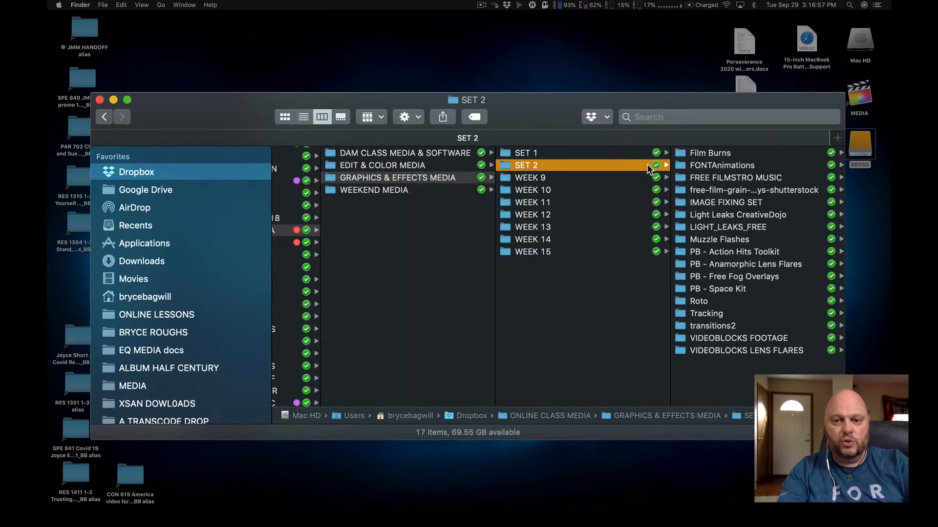
pyautogui.click(714, 202)
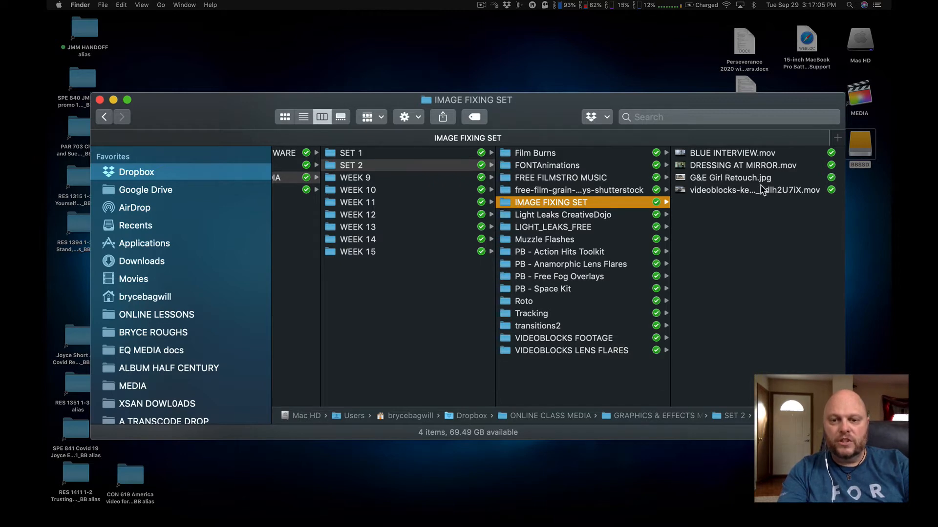
pyautogui.click(721, 179)
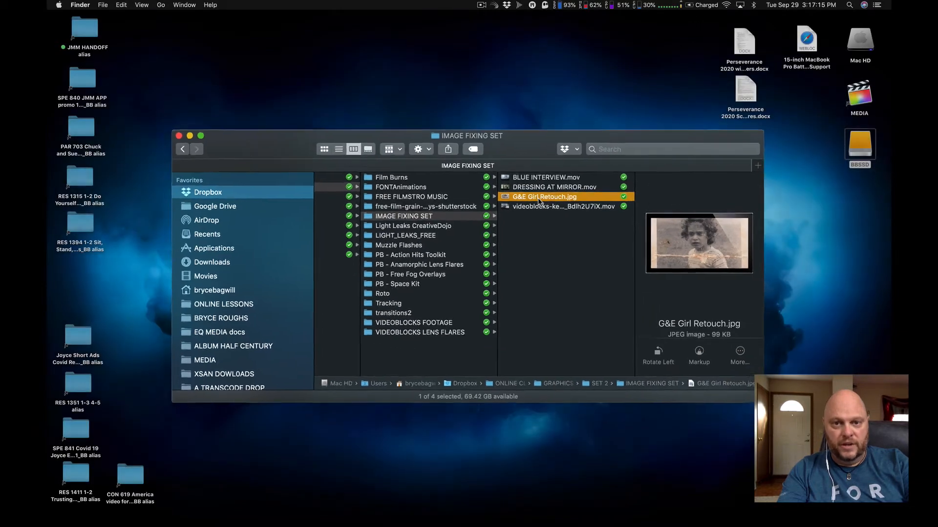
pyautogui.click(453, 493)
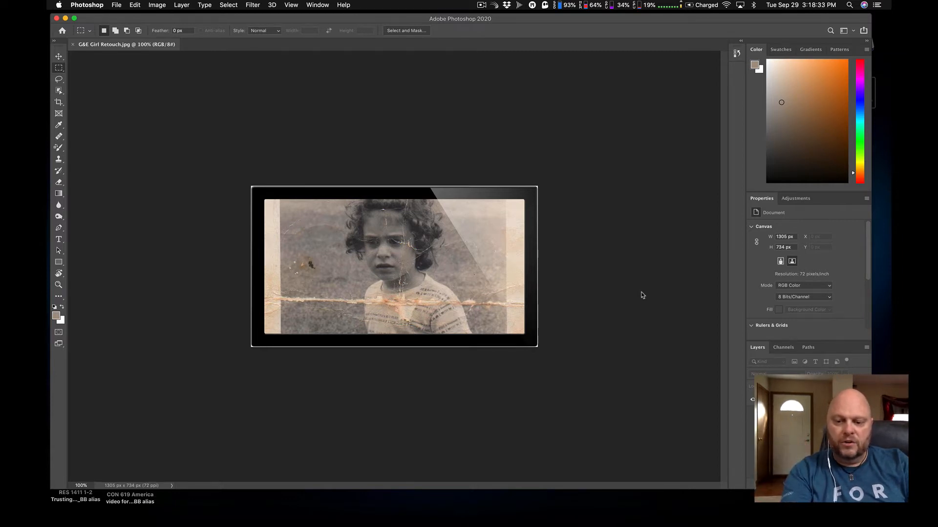
# - Examine the cracks, stains and fold damage on the girl's photo up close
pyautogui.press('super+equal')
pyautogui.press('super+equal')
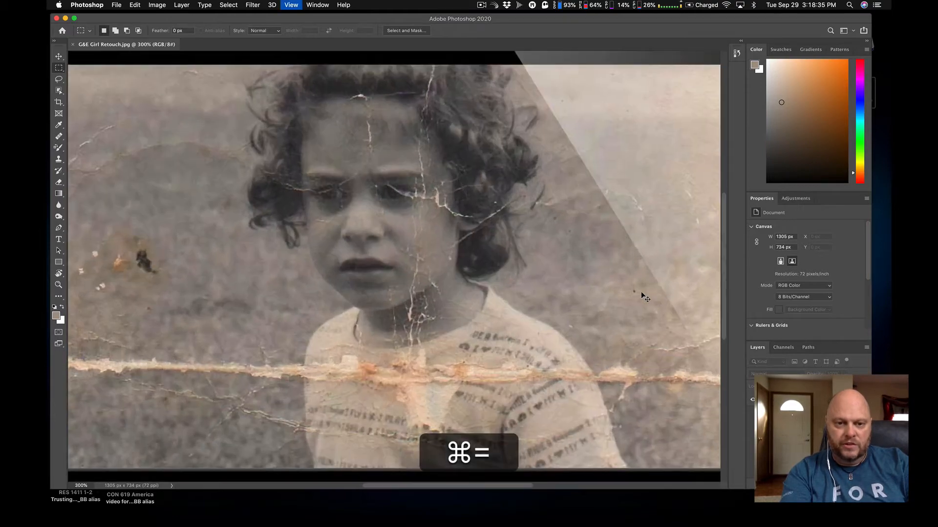
pyautogui.press('super+equal')
pyautogui.press('super+equal')
pyautogui.press('super+minus')
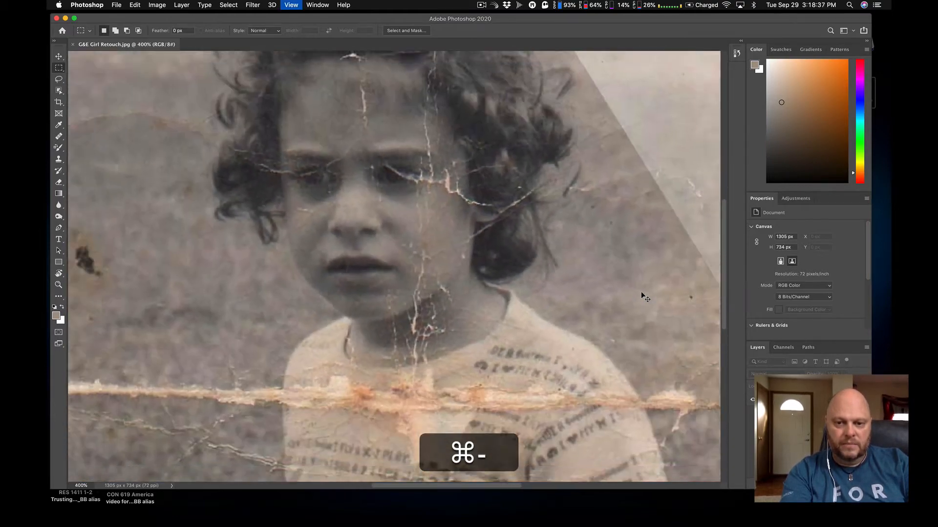
pyautogui.press('super+minus')
pyautogui.press('super+minus')
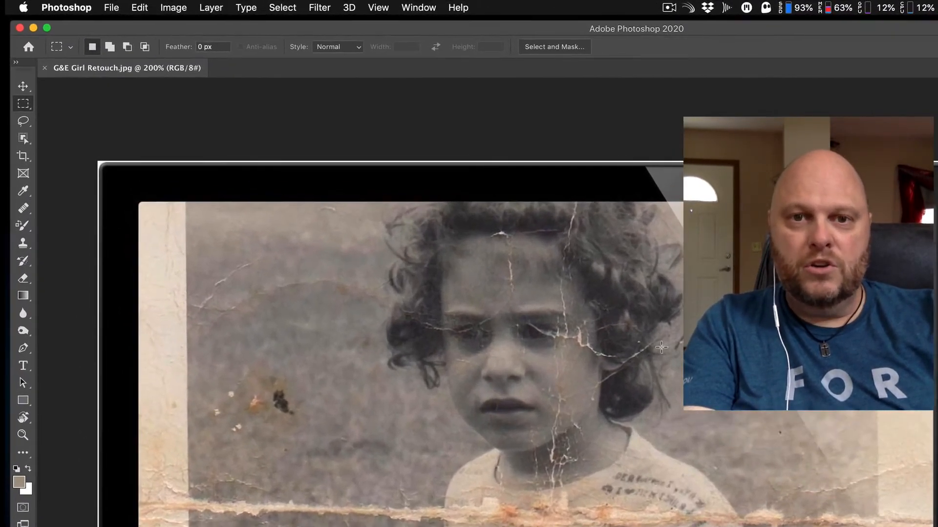
# - Check the photo's pixel dimensions and resolution in the Image Size settings, leaving them as they are
pyautogui.click(173, 7)
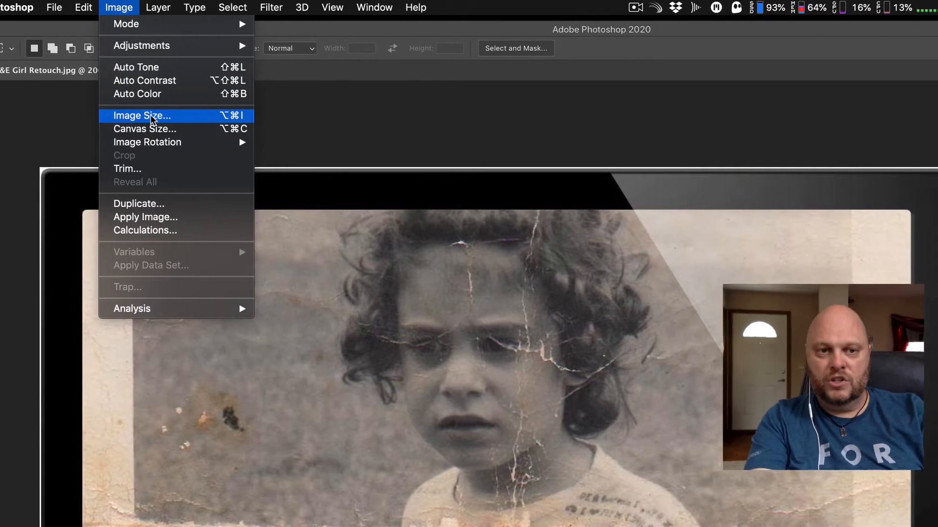
pyautogui.click(150, 115)
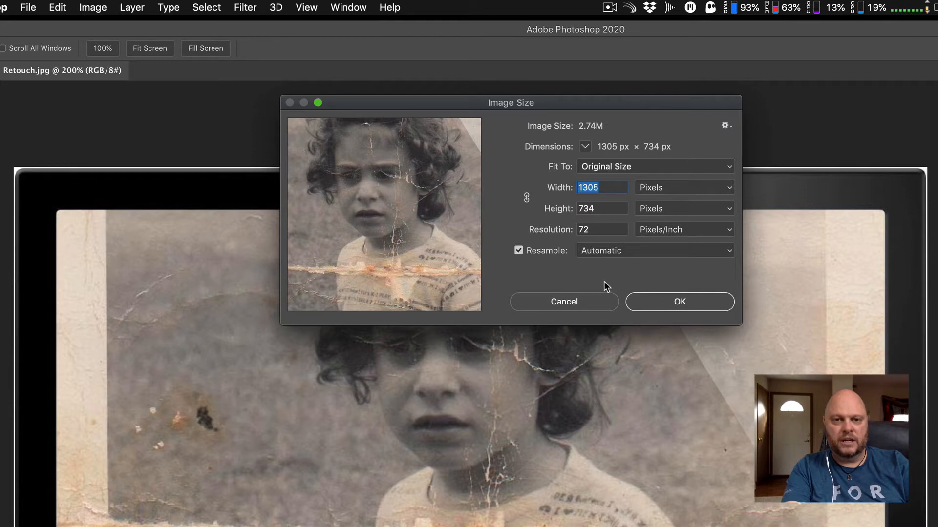
pyautogui.click(587, 296)
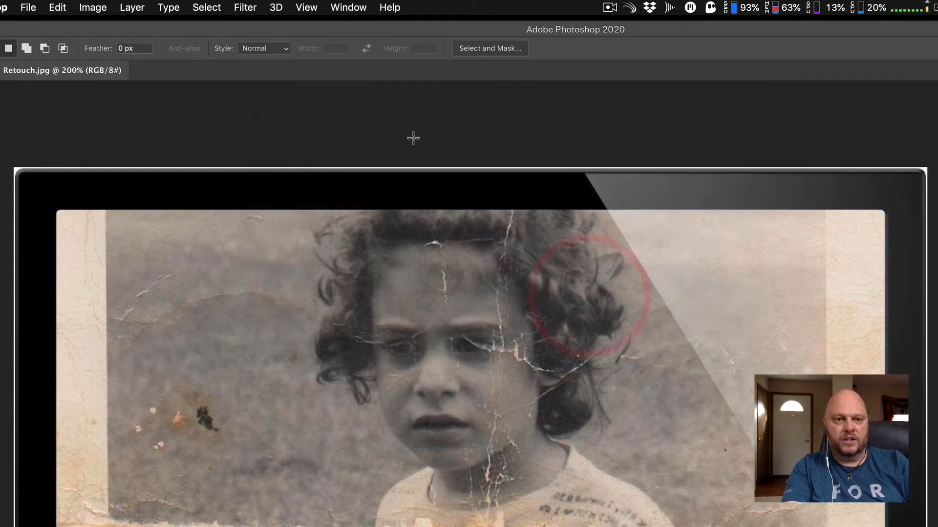
# - Check the photo's color mode and bit depth, keeping RGB Color
pyautogui.click(100, 8)
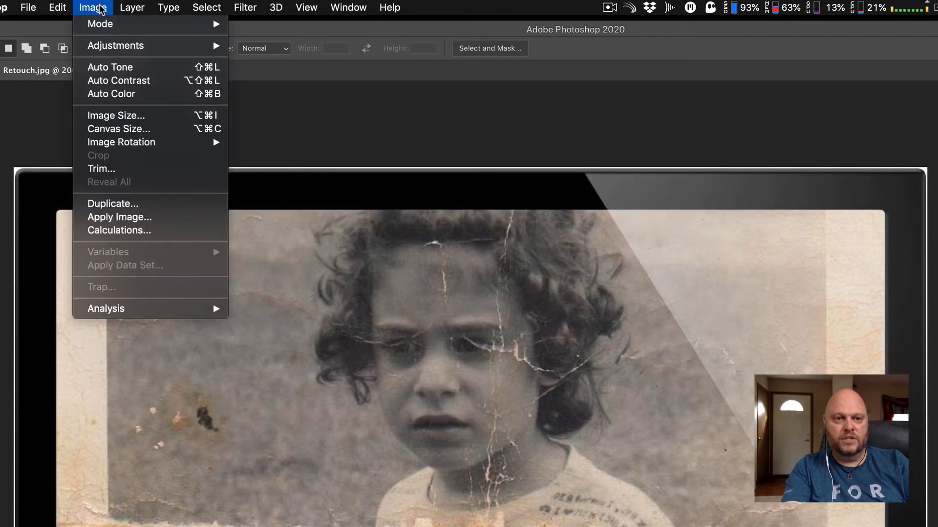
pyautogui.moveTo(104, 29)
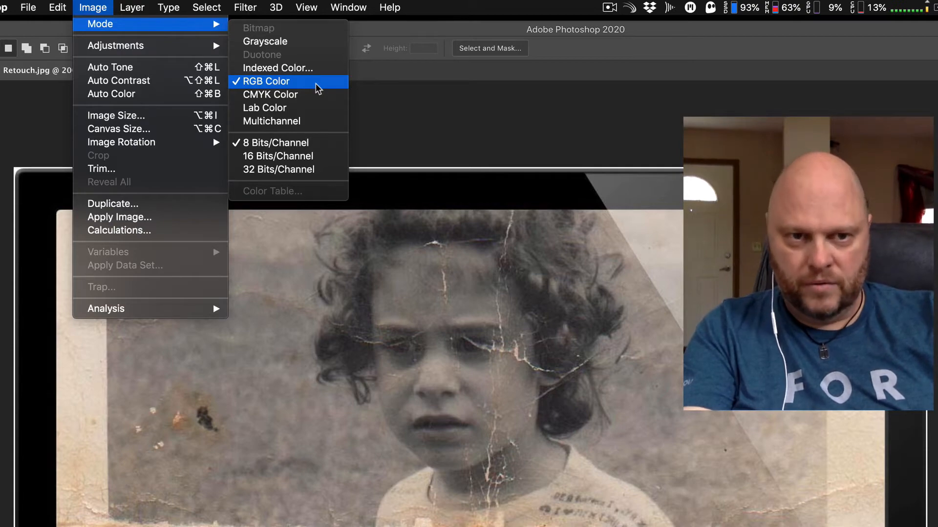
pyautogui.click(315, 83)
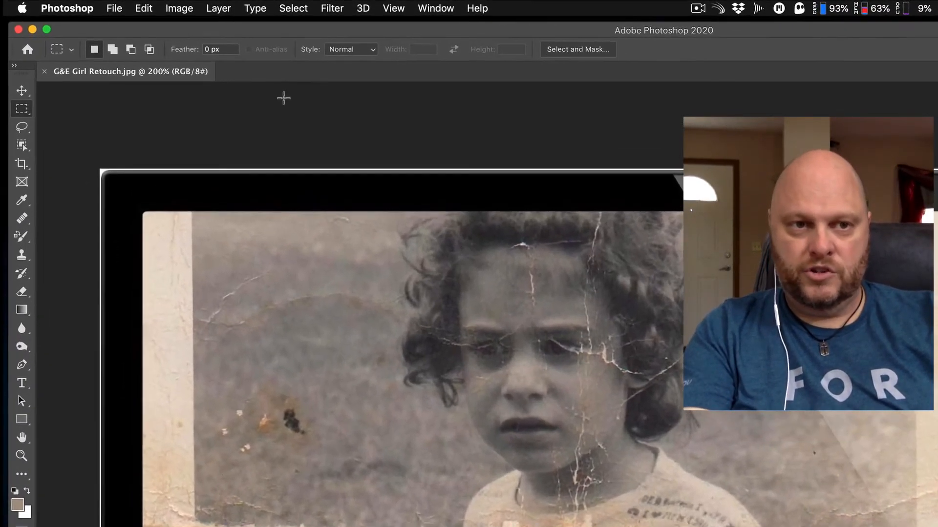
# - Review the options of the Image Processor script and close it without running it
pyautogui.click(116, 7)
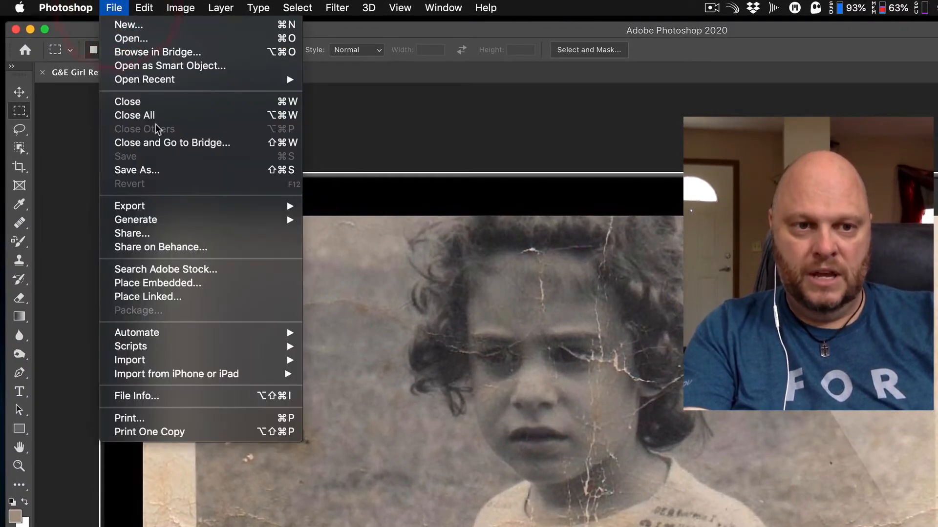
pyautogui.moveTo(179, 213)
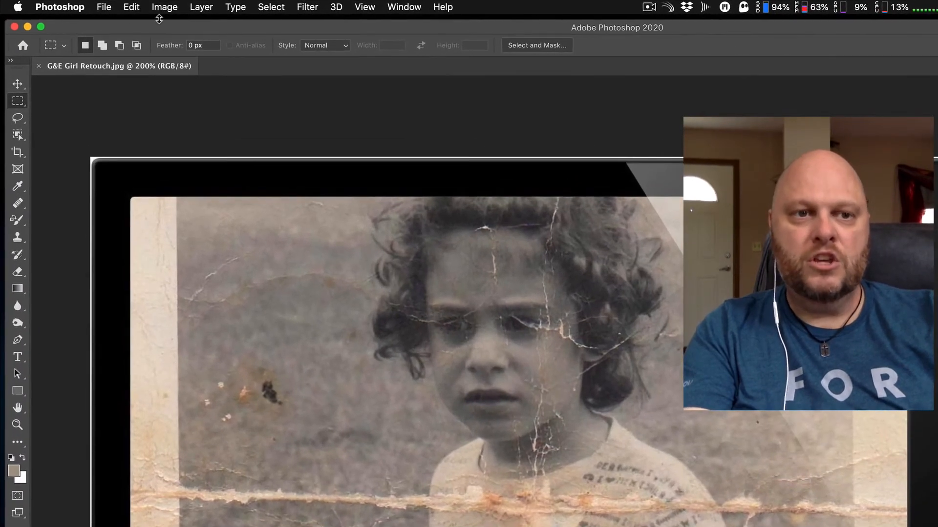
pyautogui.click(104, 7)
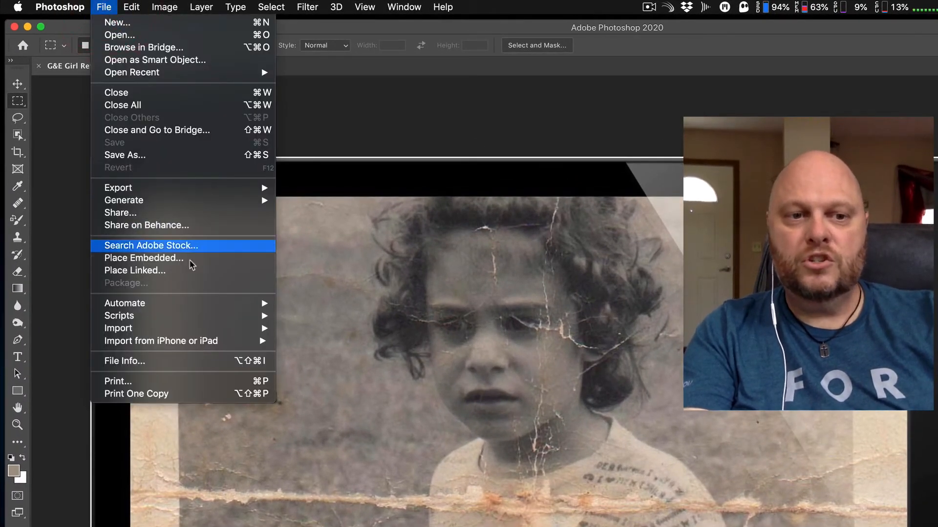
pyautogui.moveTo(196, 318)
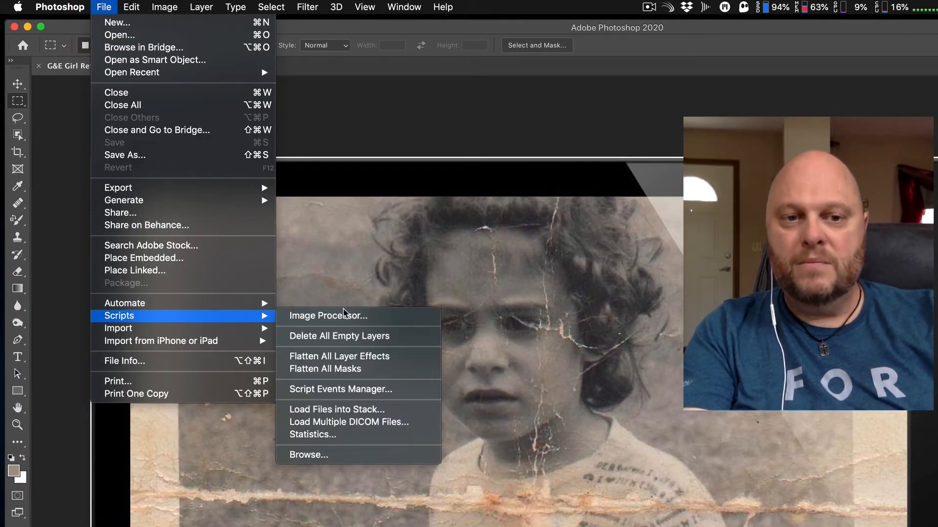
pyautogui.click(395, 318)
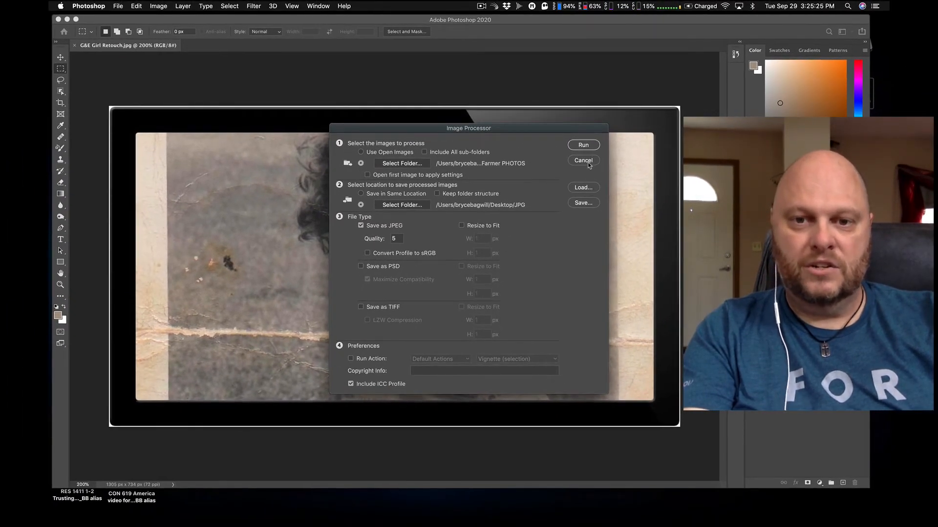
pyautogui.click(584, 161)
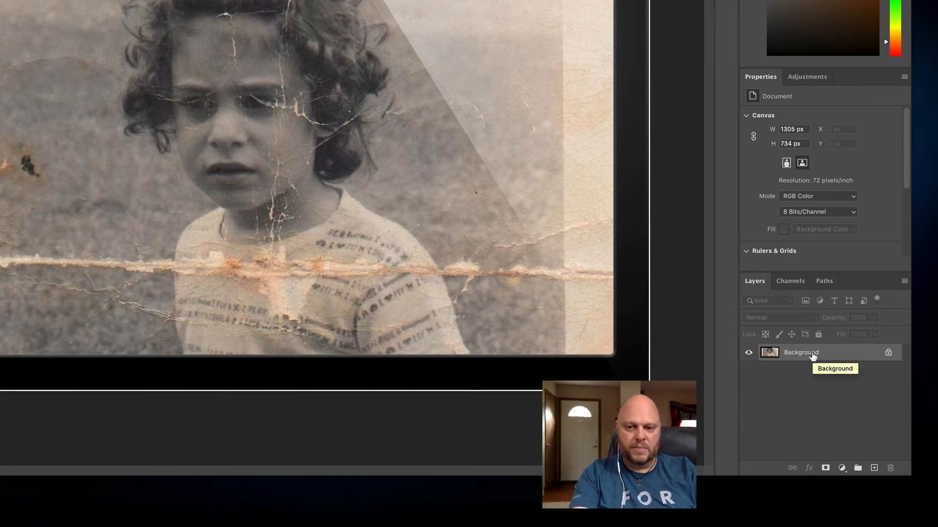
# - Duplicate the Background layer as Background copy, hide the original Background layer and keep the copy selected
pyautogui.click(813, 356)
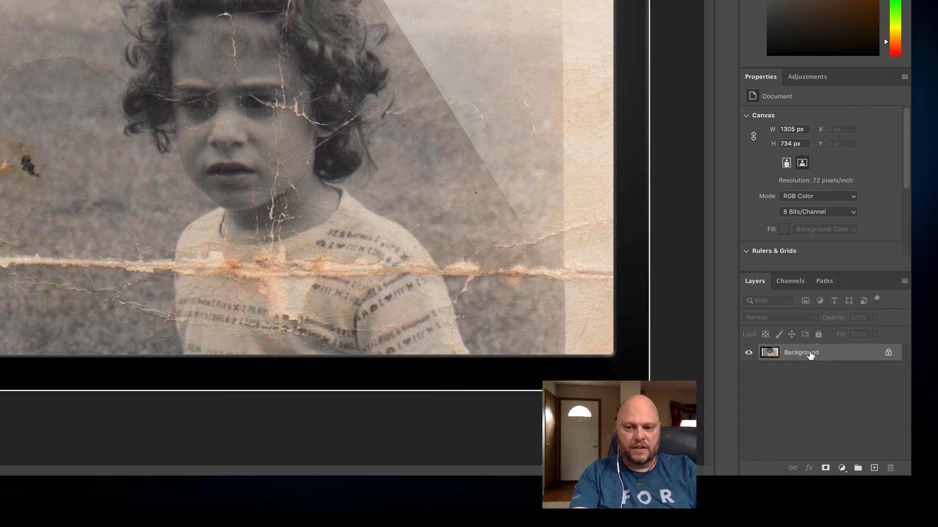
pyautogui.rightClick(812, 355)
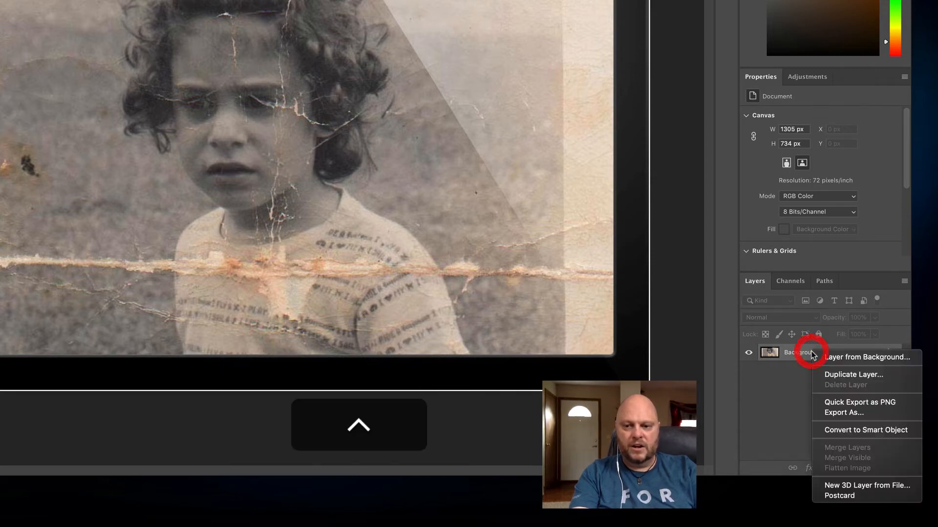
pyautogui.click(838, 377)
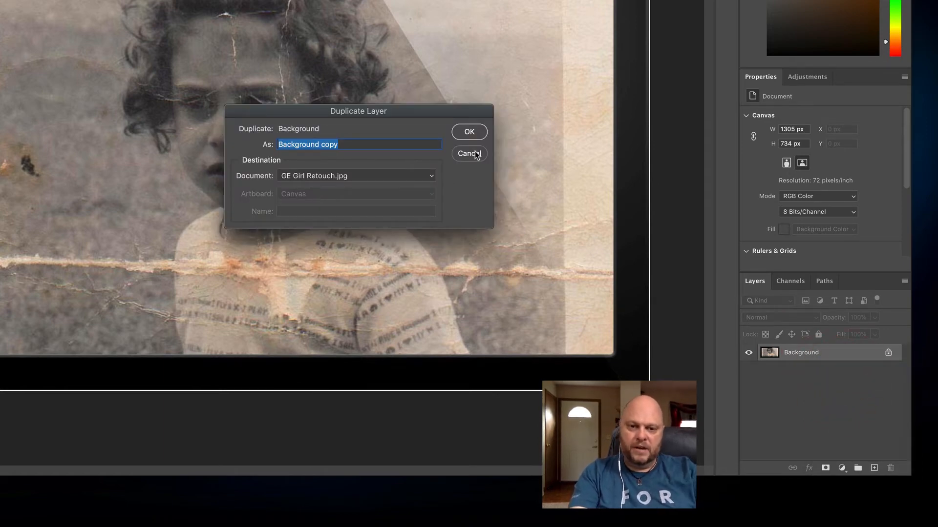
pyautogui.click(470, 132)
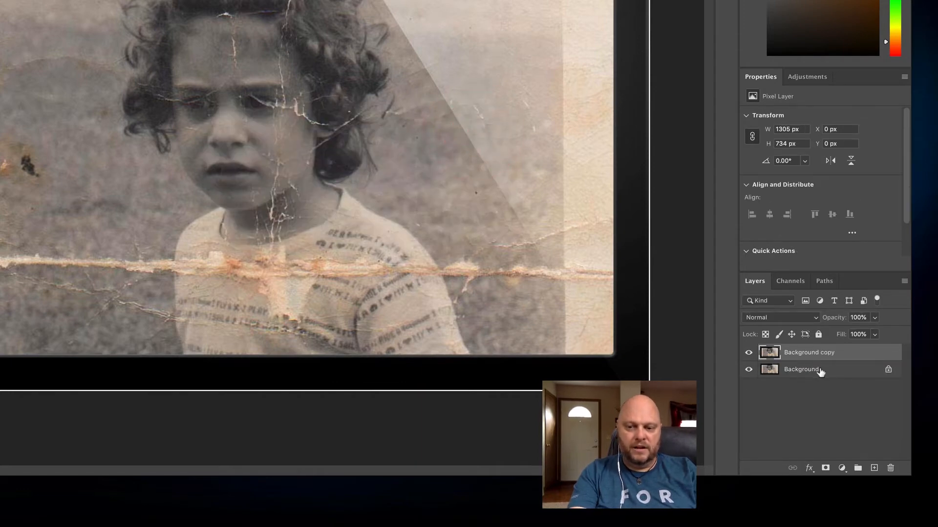
pyautogui.click(749, 370)
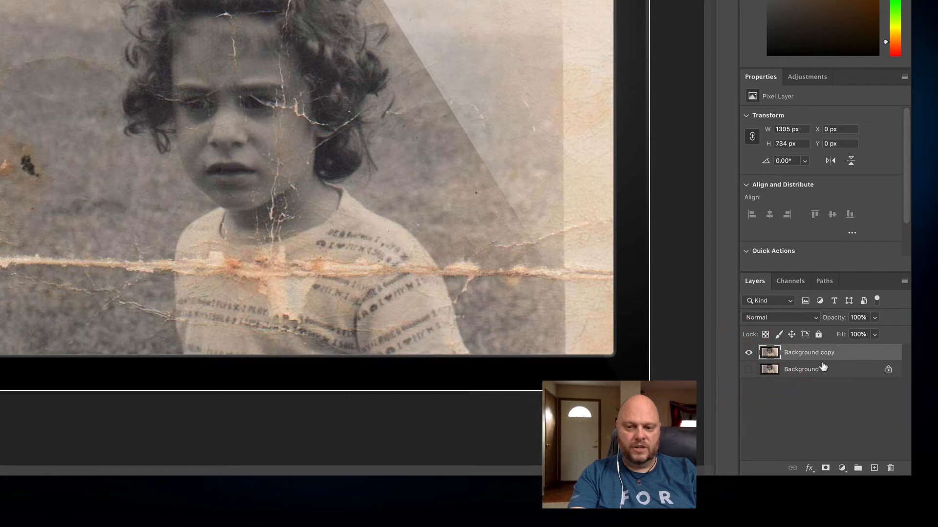
pyautogui.click(841, 356)
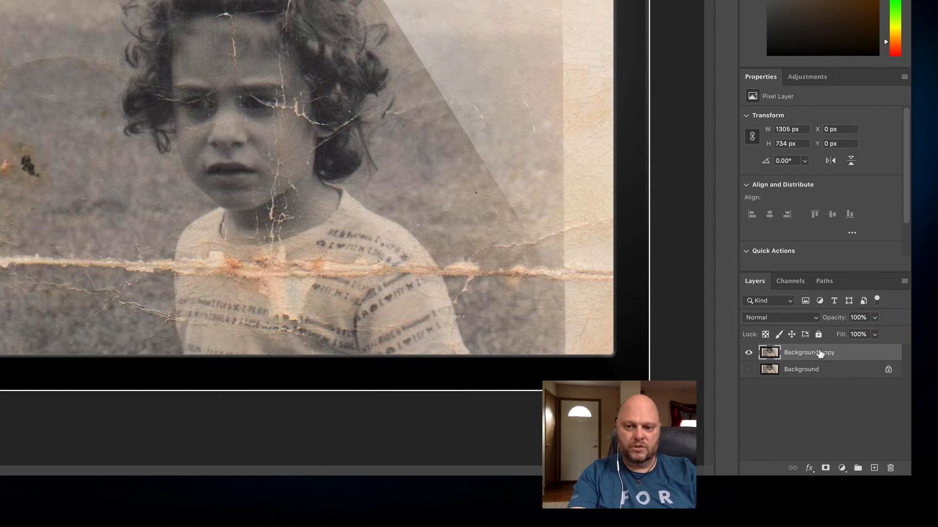
pyautogui.moveTo(820, 353)
pyautogui.mouseDown()
pyautogui.moveTo(818, 375)
pyautogui.moveTo(820, 351)
pyautogui.moveTo(811, 351)
pyautogui.mouseUp()
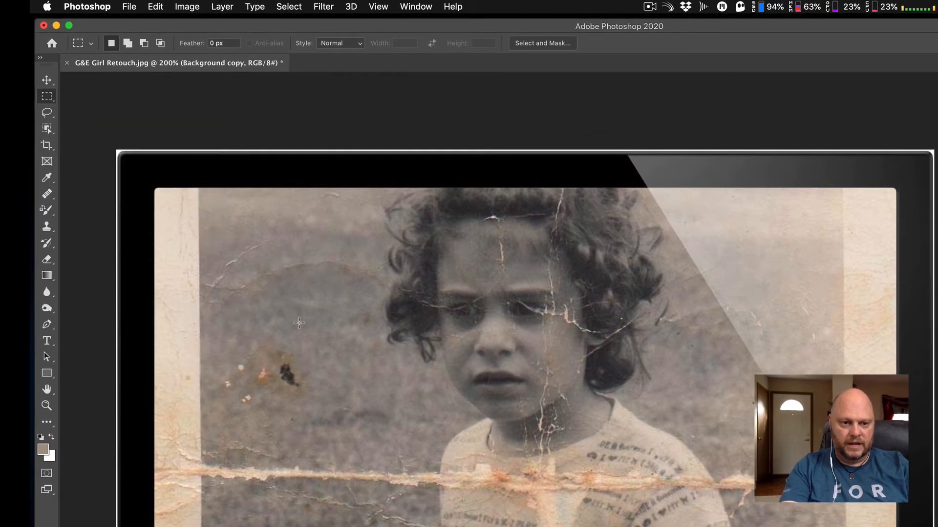
# - Marquee-select the dark stain in the background beside the girl, apply a Content-Aware fill at 100% opacity, and deselect
pyautogui.moveTo(320, 318); pyautogui.dragTo(213, 432)
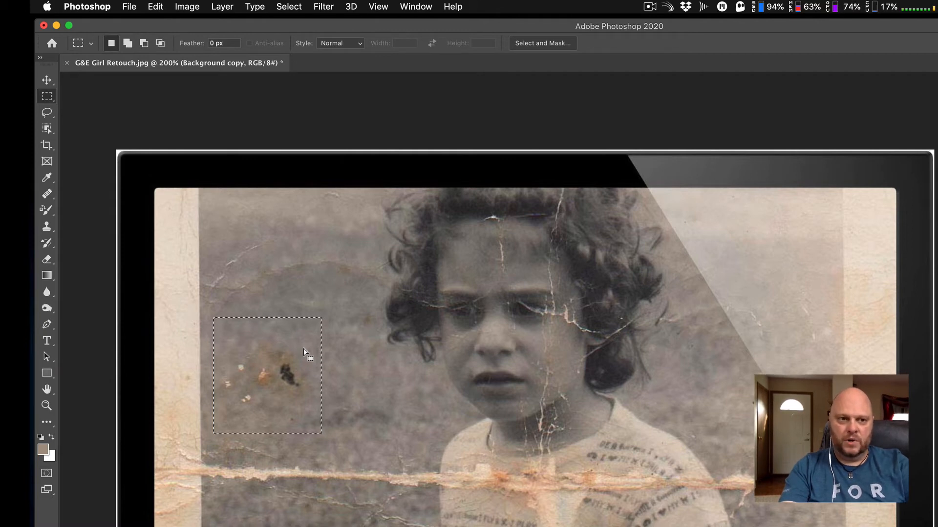
pyautogui.click(155, 6)
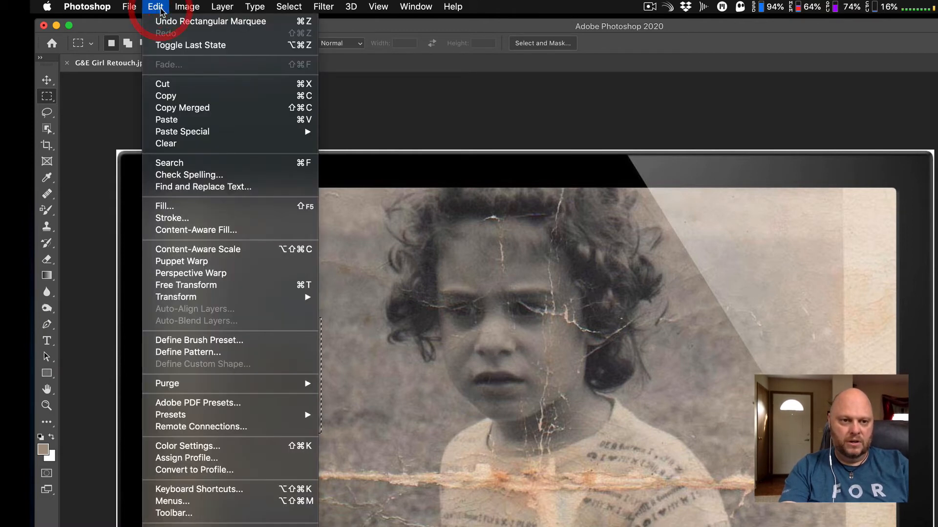
pyautogui.click(191, 207)
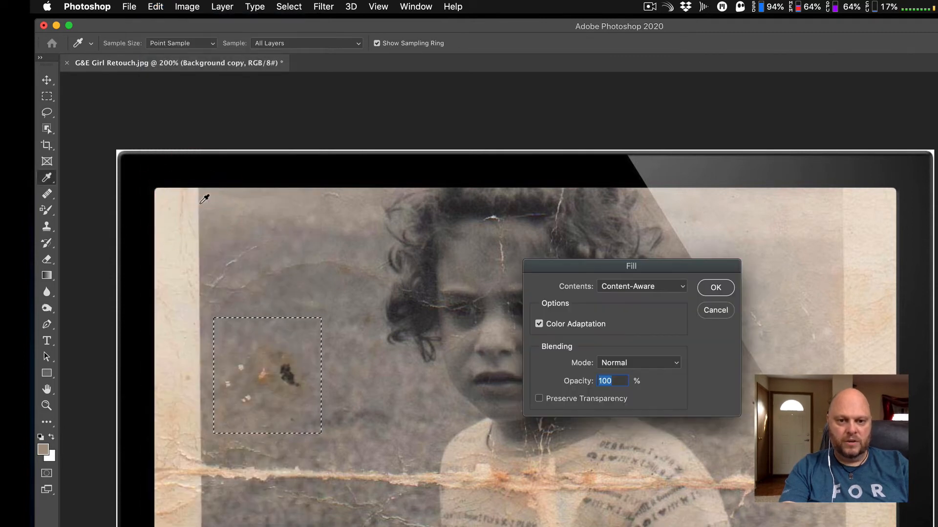
pyautogui.click(682, 287)
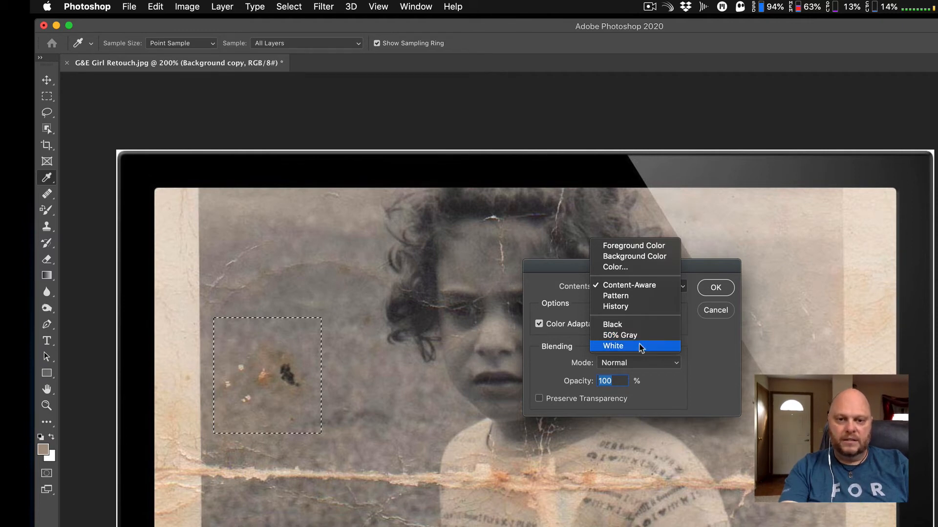
pyautogui.click(649, 286)
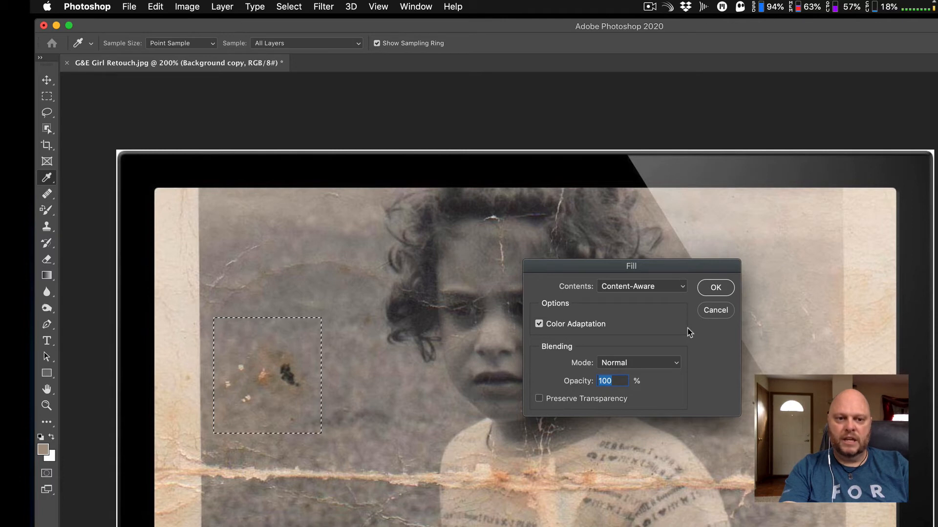
pyautogui.click(711, 288)
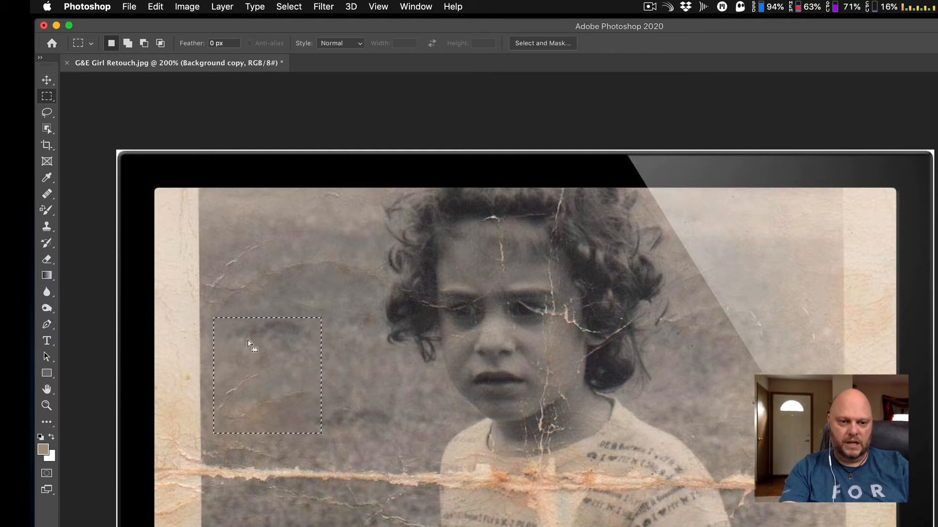
pyautogui.click(145, 344)
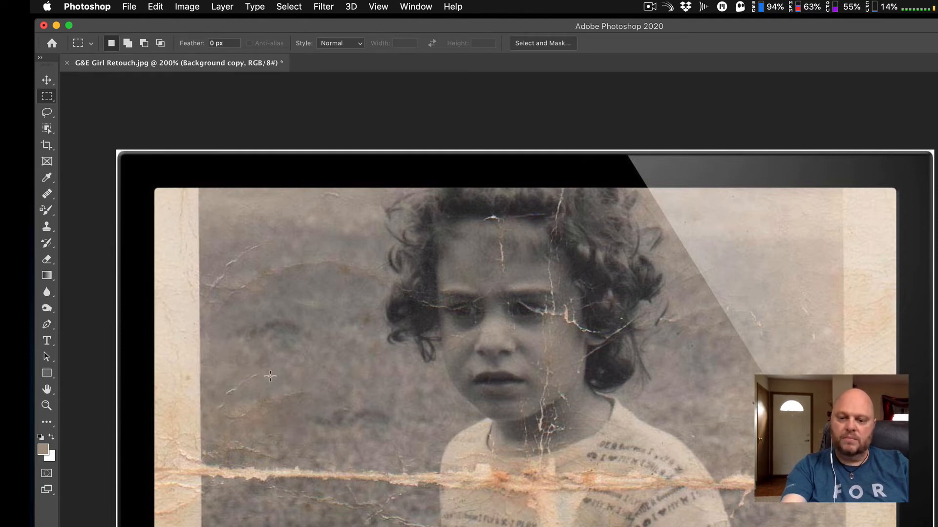
pyautogui.press('super+equal')
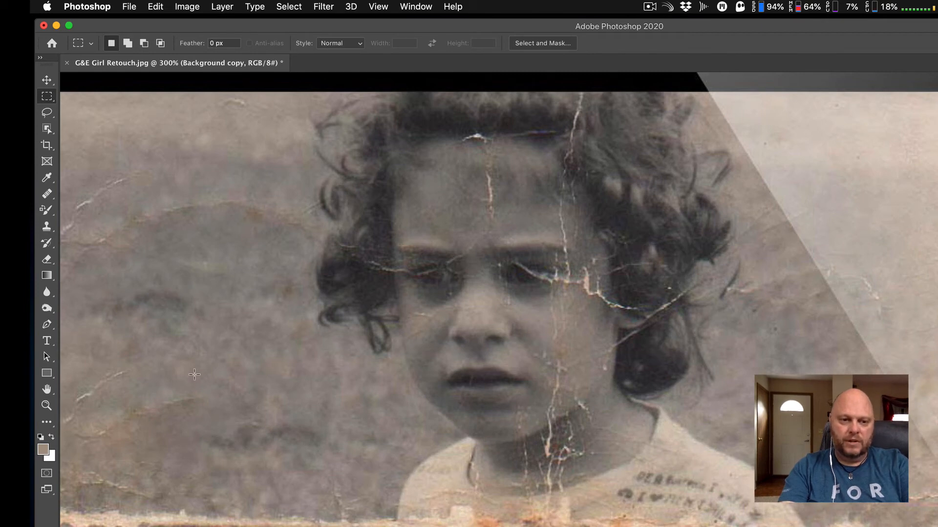
# - Choose the Healing Brush for the cracks in the background beside the girl and set its brush size to 14 px
pyautogui.press('space')
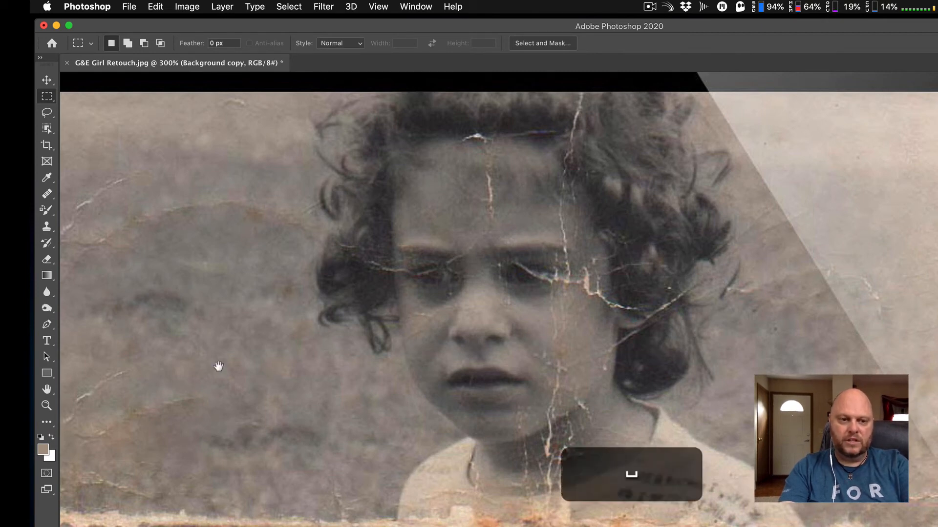
pyautogui.press('space')
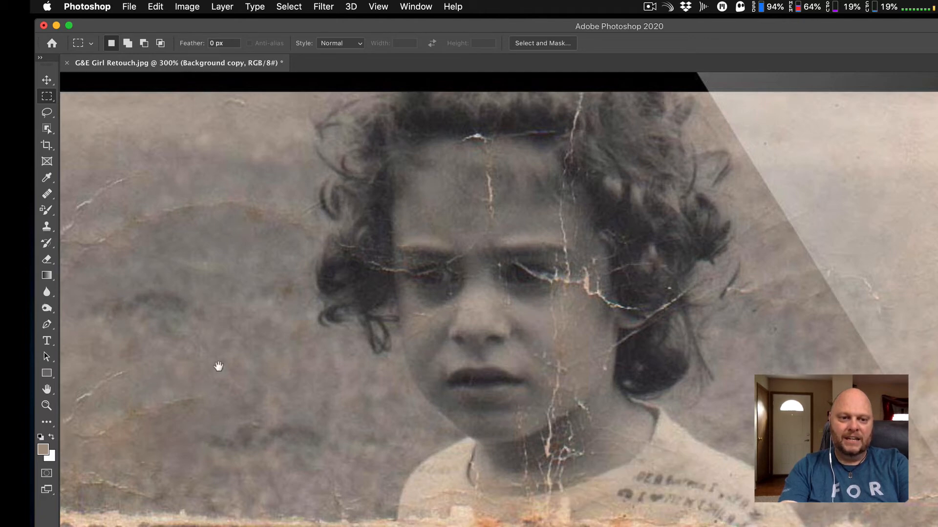
pyautogui.moveTo(222, 368)
pyautogui.mouseDown()
pyautogui.moveTo(399, 356)
pyautogui.moveTo(425, 379)
pyautogui.moveTo(412, 339)
pyautogui.mouseUp()
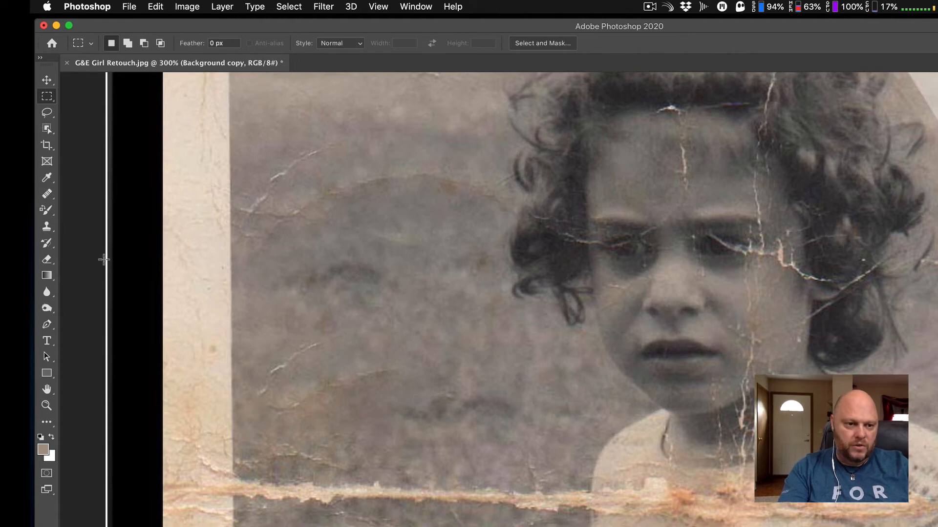
pyautogui.click(47, 194)
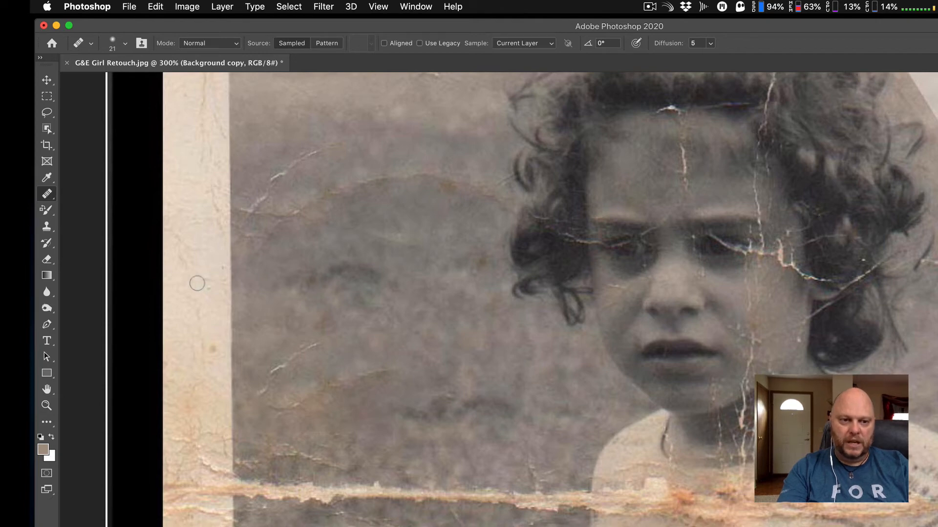
pyautogui.click(125, 46)
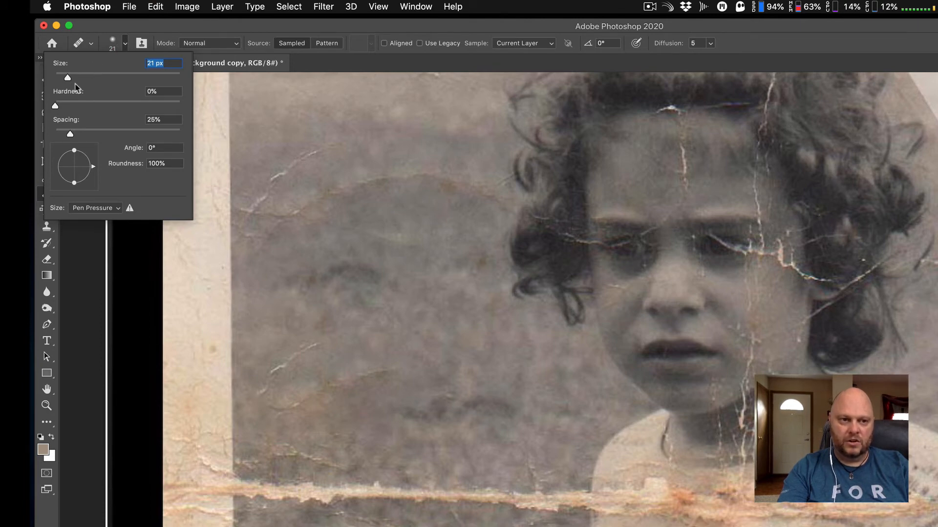
pyautogui.moveTo(68, 78); pyautogui.dragTo(63, 78)
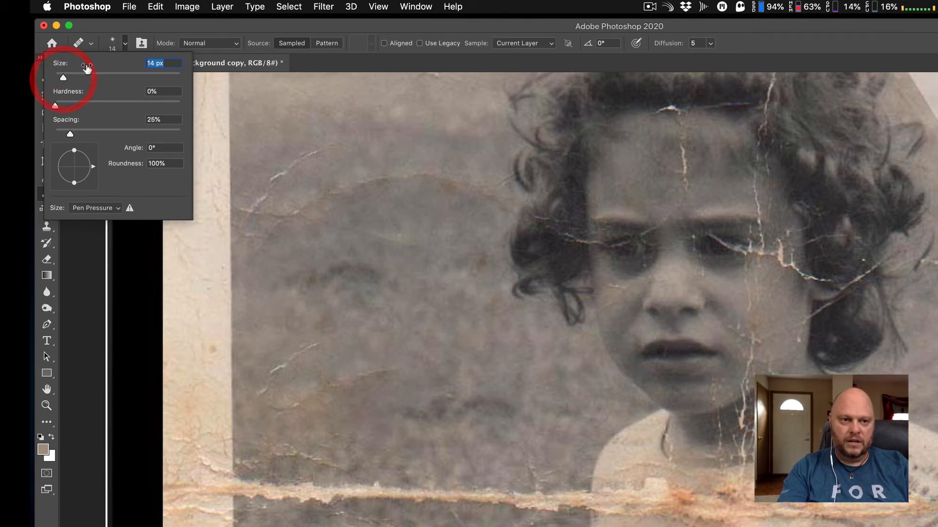
pyautogui.click(724, 252)
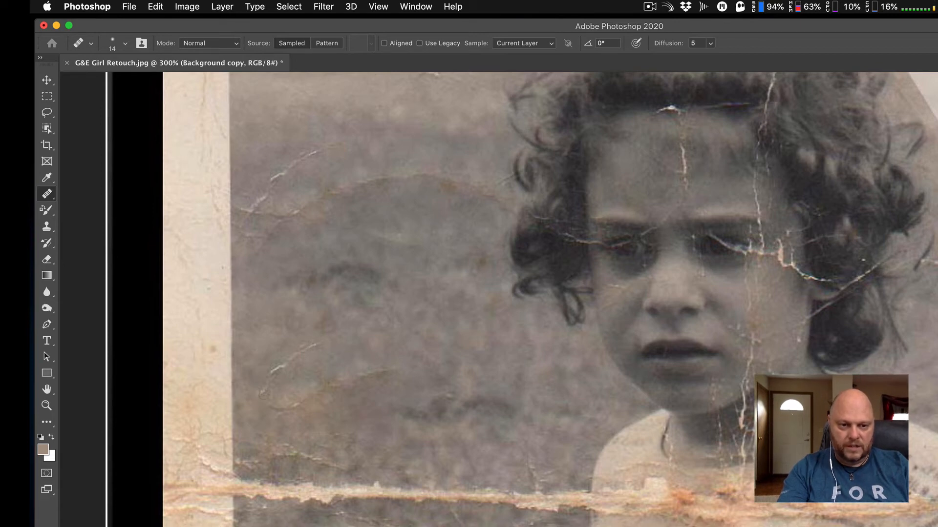
# - Try healing the short lower crack in the background from a source sampled just above it, and undo the attempt
pyautogui.click(264, 396)
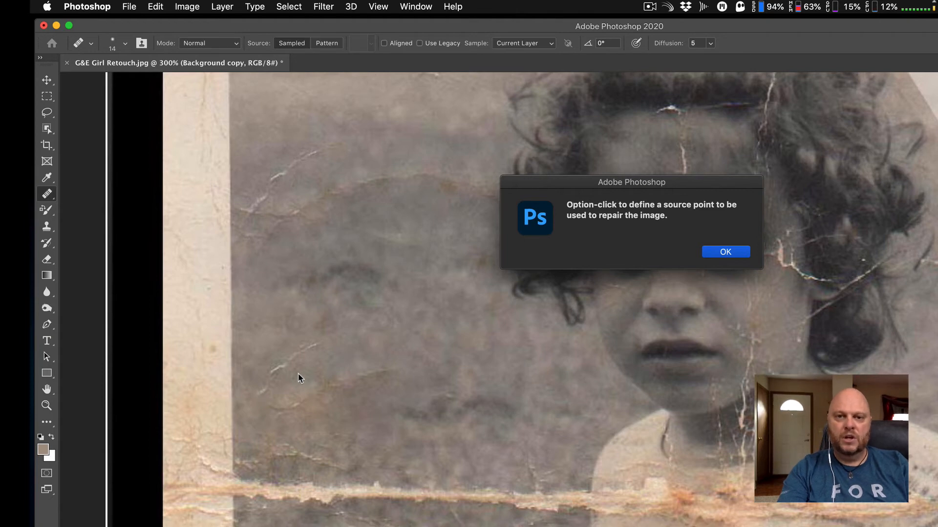
pyautogui.click(724, 252)
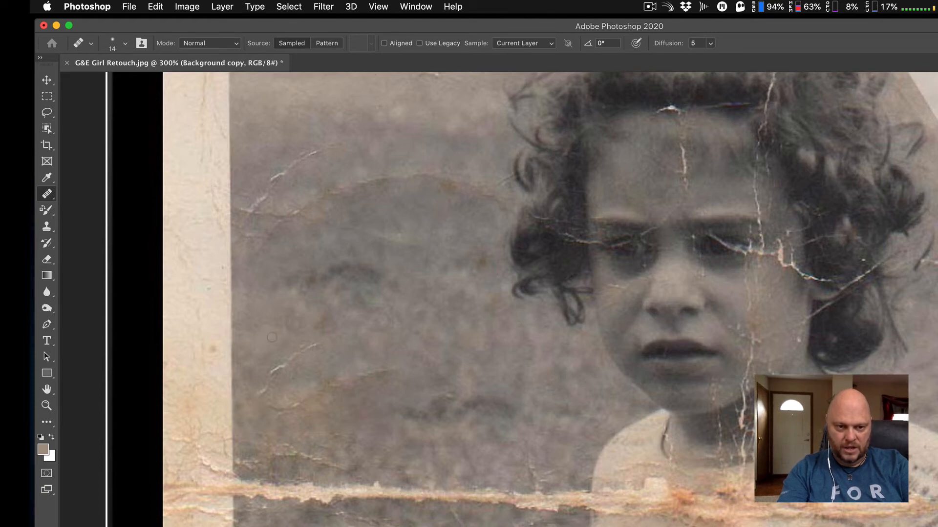
pyautogui.press('alt')
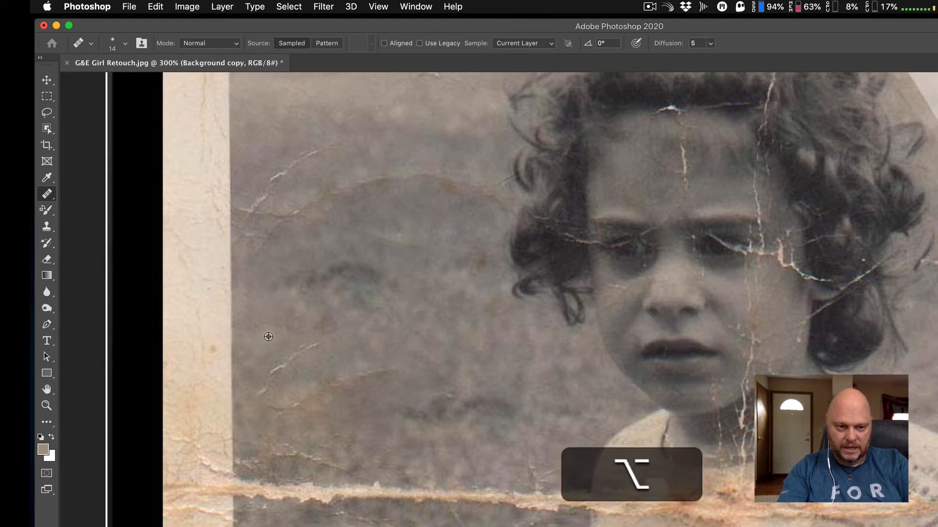
pyautogui.keyDown('alt'); pyautogui.click(268, 336); pyautogui.keyUp('alt')
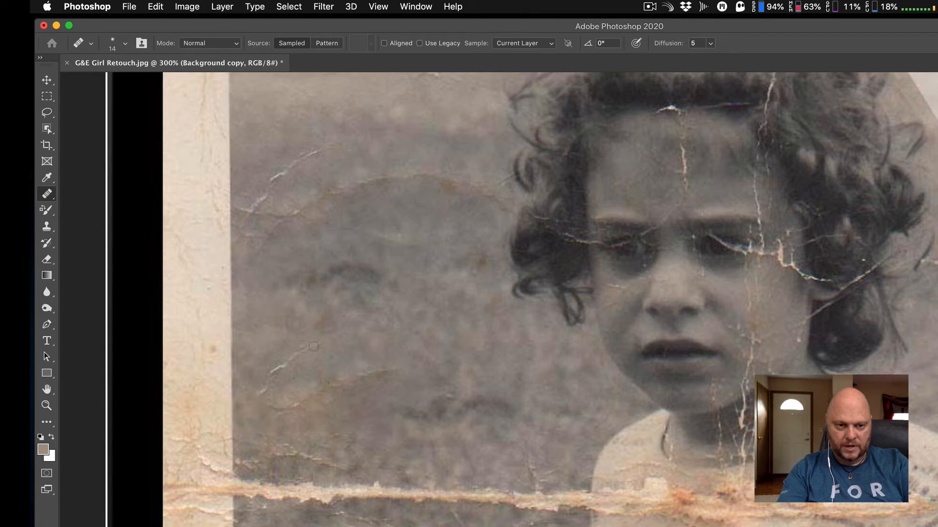
pyautogui.moveTo(314, 346); pyautogui.dragTo(275, 367)
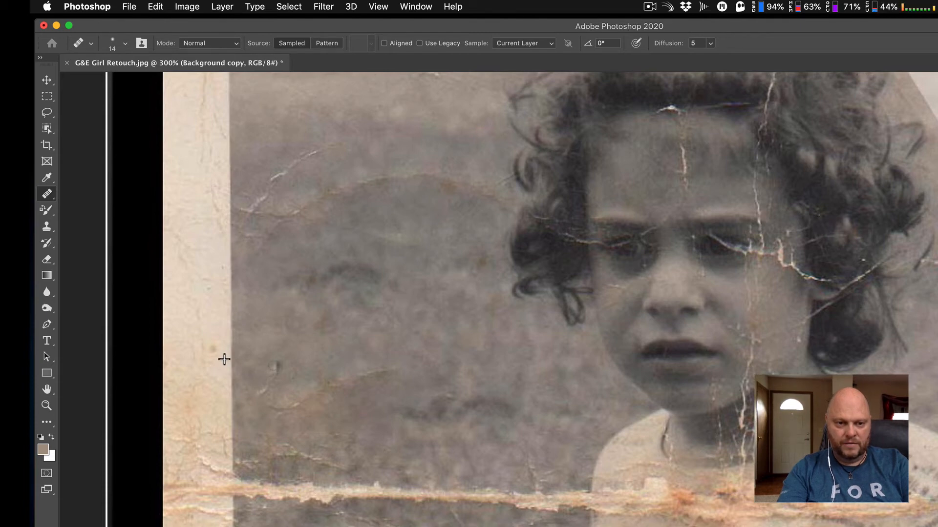
pyautogui.click(270, 372)
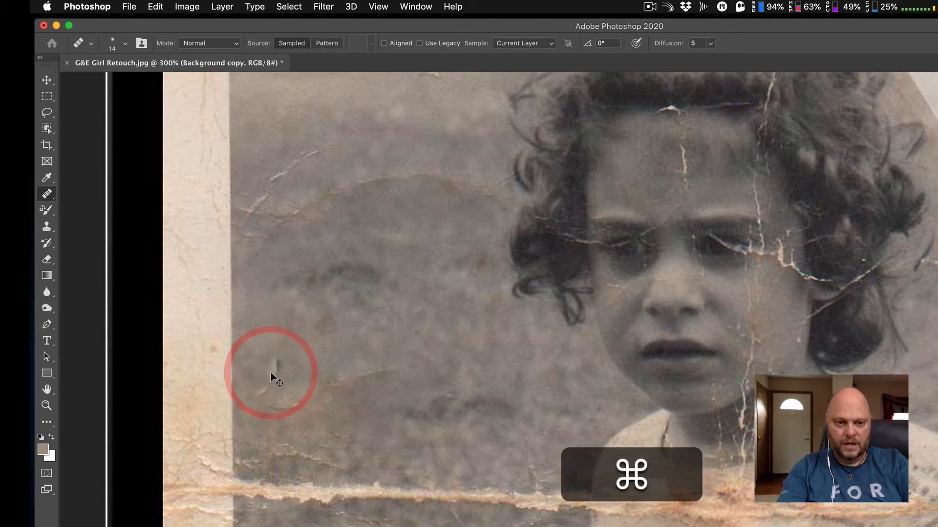
pyautogui.press('super+z')
# - Heal the short lower crack in the background in sections, resampling clean texture beside it with the Healing Brush
pyautogui.moveTo(323, 336); pyautogui.dragTo(299, 354)
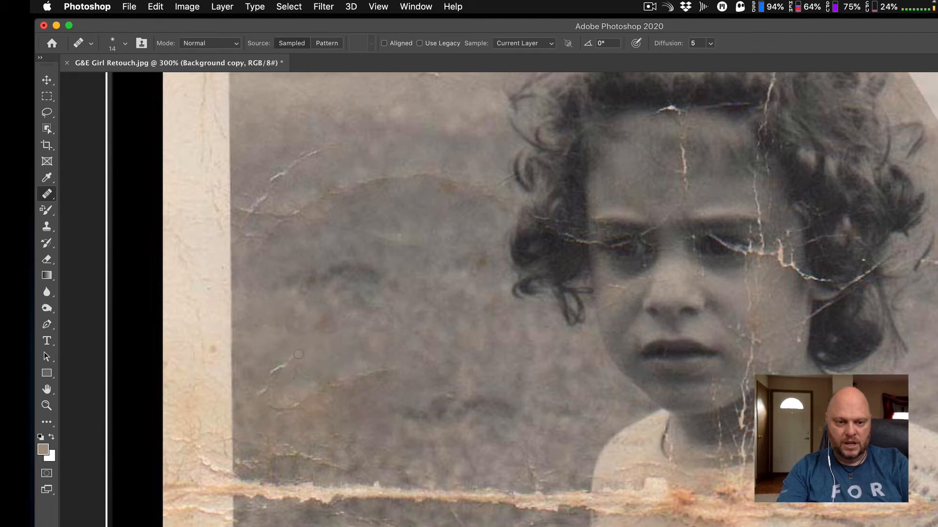
pyautogui.keyDown('alt'); pyautogui.click(335, 355); pyautogui.keyUp('alt')
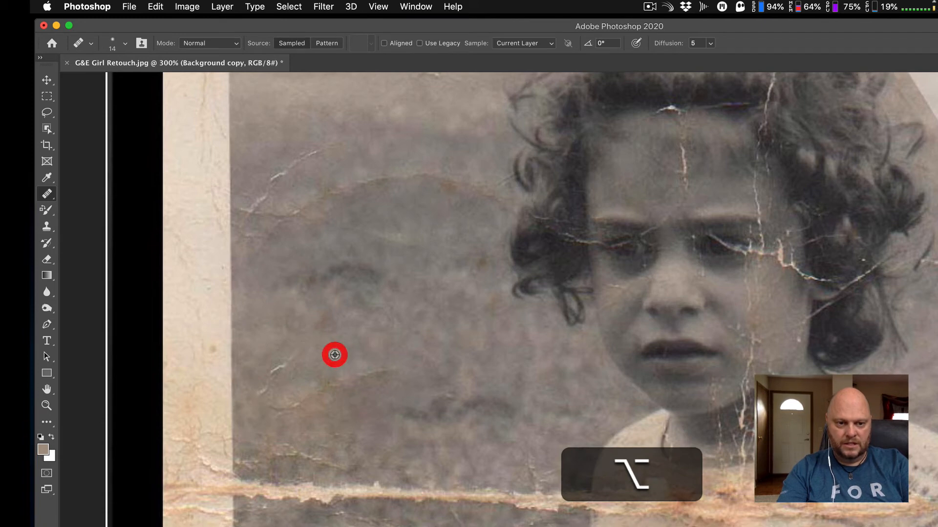
pyautogui.moveTo(290, 358); pyautogui.dragTo(259, 394)
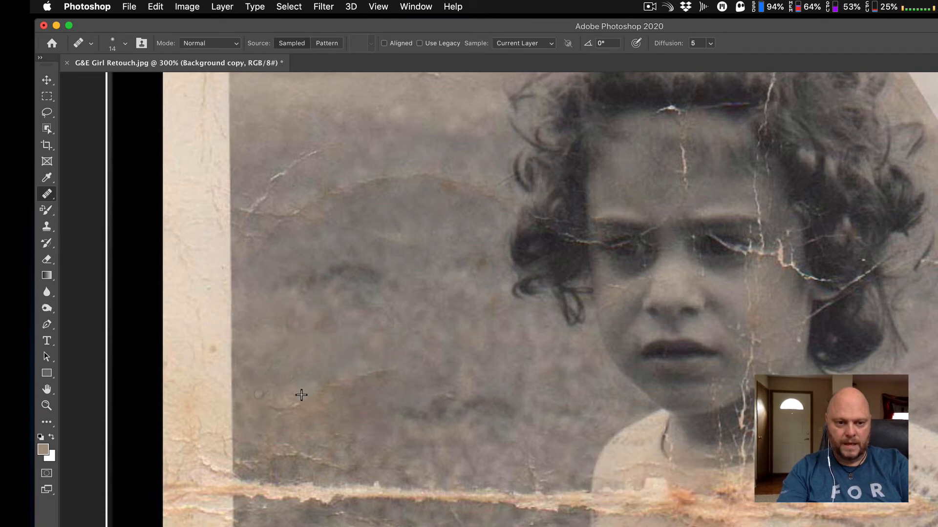
# - Heal the white diagonal crack in the upper background, sampling the clean area just beyond its upper end
pyautogui.click(314, 260)
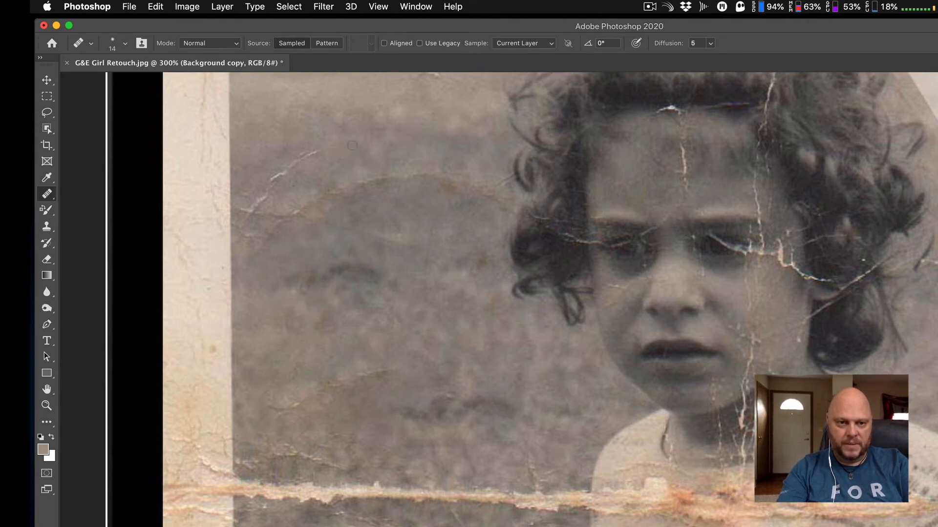
pyautogui.press('alt')
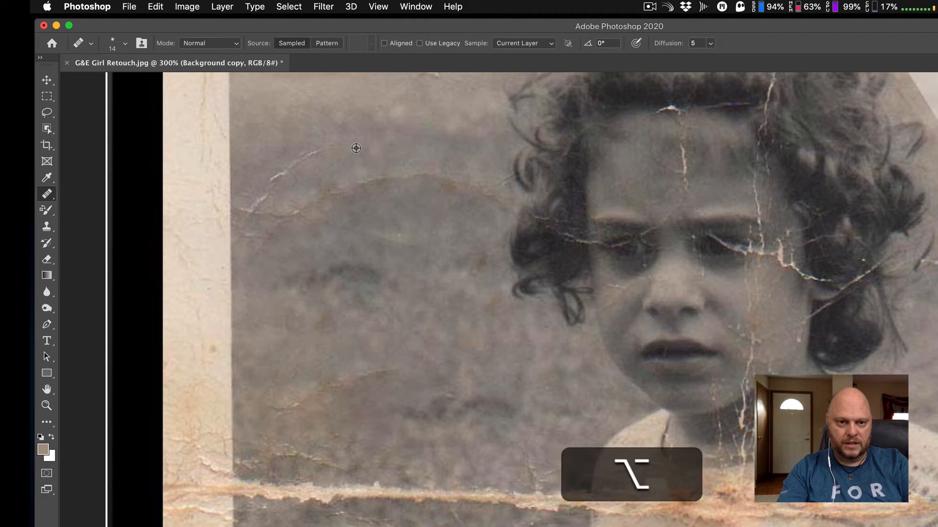
pyautogui.keyDown('alt'); pyautogui.click(356, 148); pyautogui.keyUp('alt')
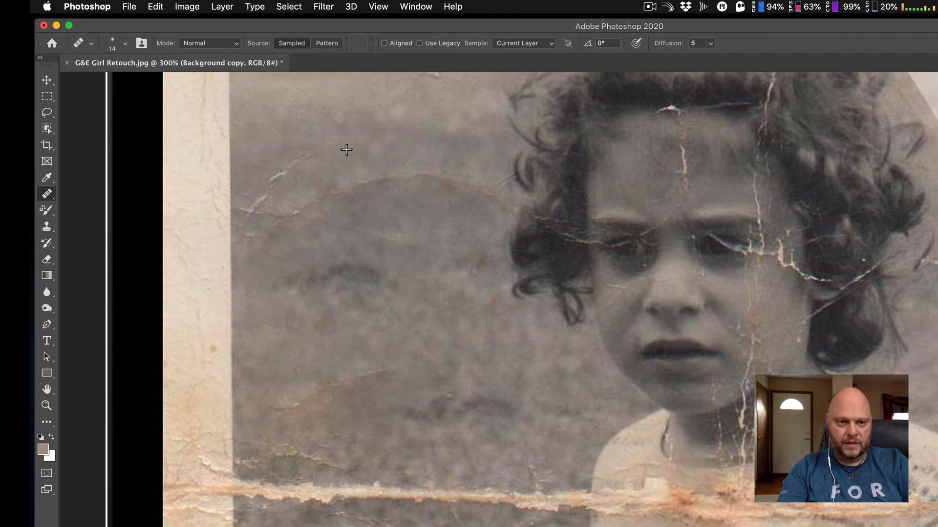
pyautogui.moveTo(307, 154)
pyautogui.mouseDown()
pyautogui.moveTo(244, 209)
pyautogui.moveTo(255, 204)
pyautogui.mouseUp()
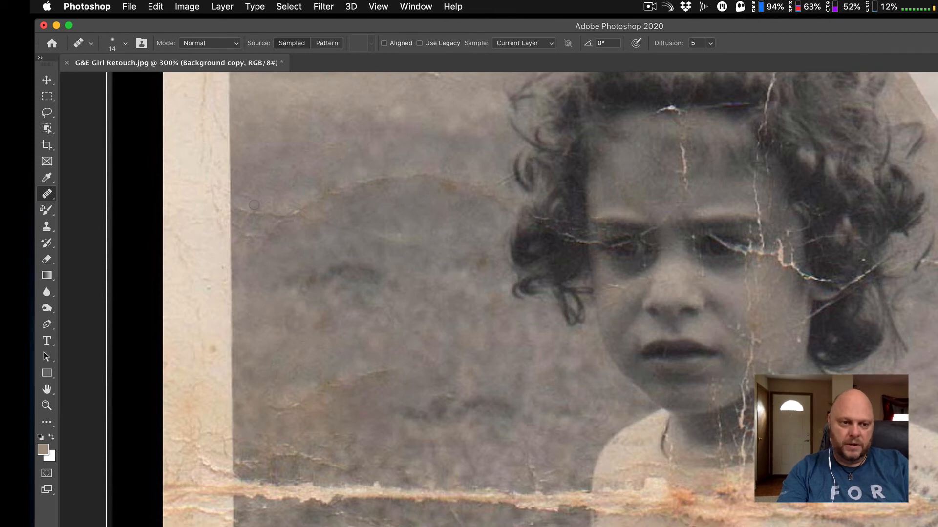
# - Cover the brownish lower crease in the background with the Clone Stamp, sampling clean texture just above it
pyautogui.click(51, 229)
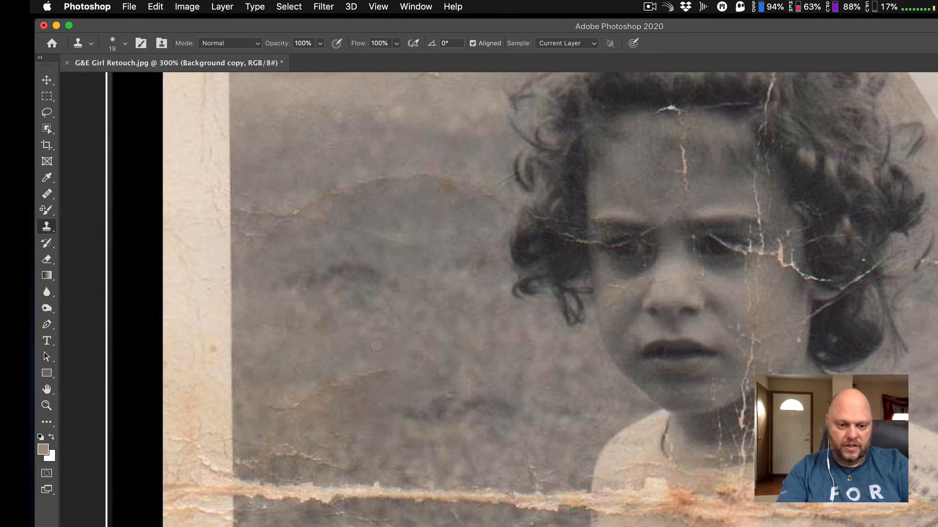
pyautogui.press('alt')
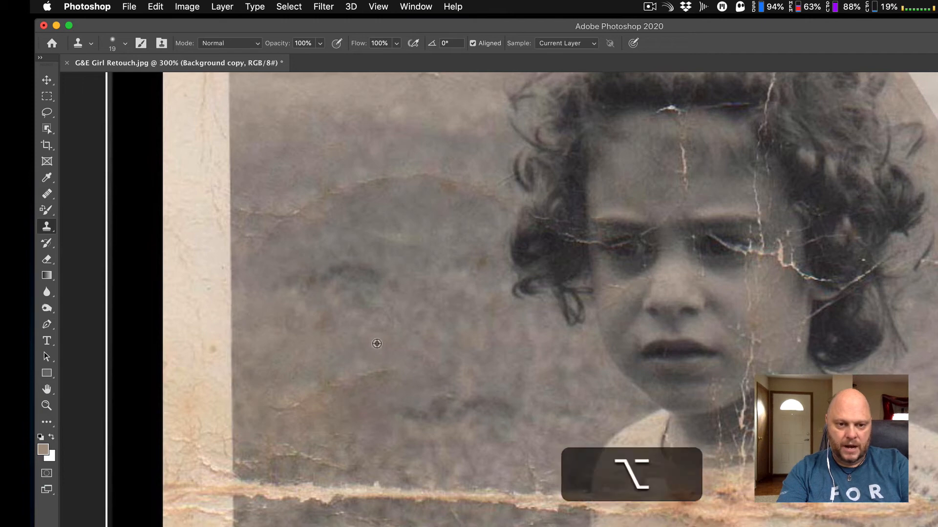
pyautogui.keyDown('alt'); pyautogui.click(377, 344); pyautogui.keyUp('alt')
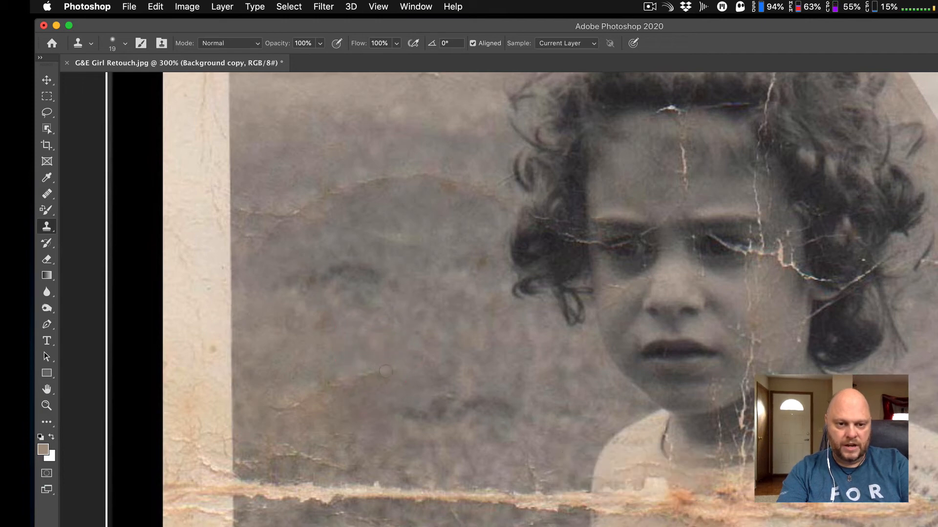
pyautogui.moveTo(384, 372); pyautogui.dragTo(298, 400)
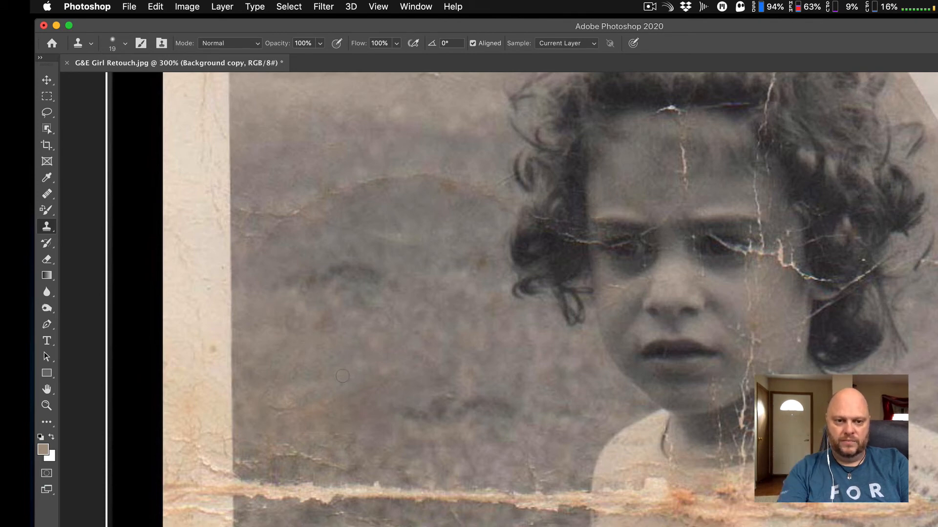
# - Set the Blur tool's brush size to 11 px and blur a spot on the girl's cheek
pyautogui.click(47, 292)
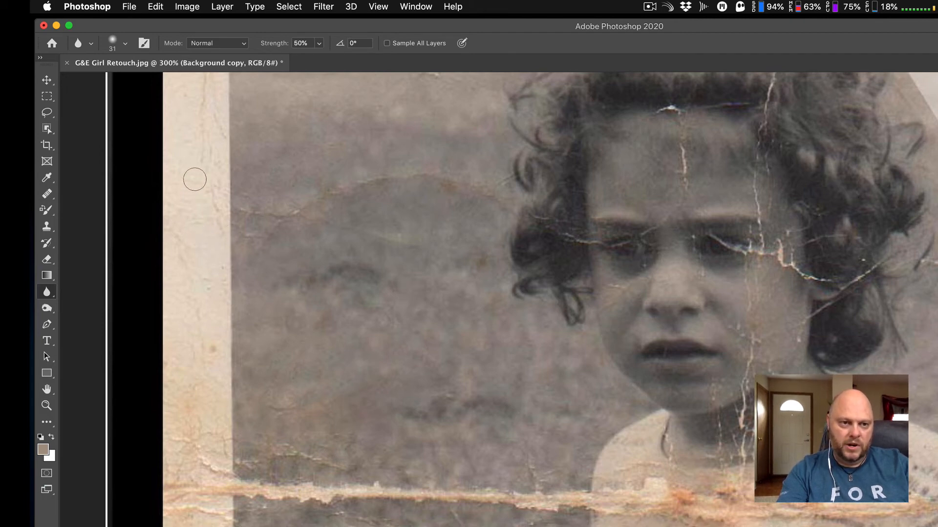
pyautogui.click(123, 45)
pyautogui.moveTo(117, 84); pyautogui.dragTo(109, 84)
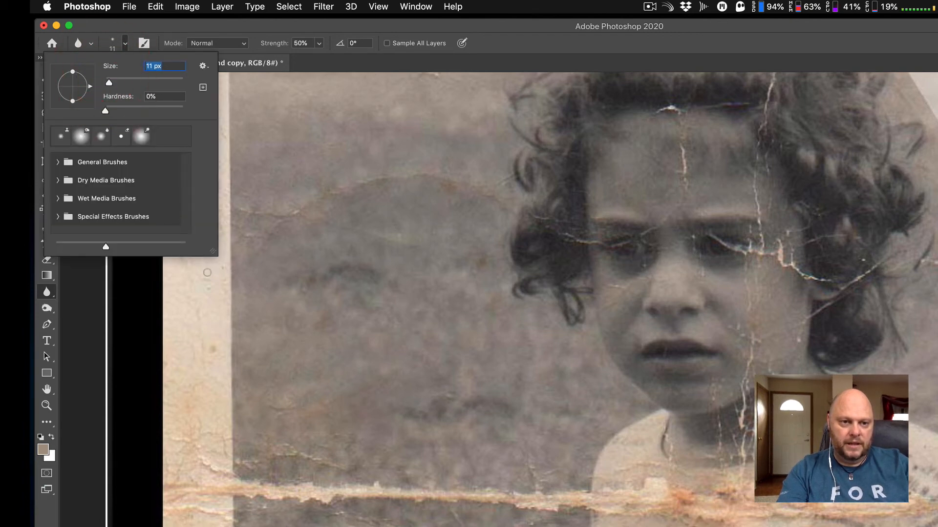
pyautogui.click(208, 272)
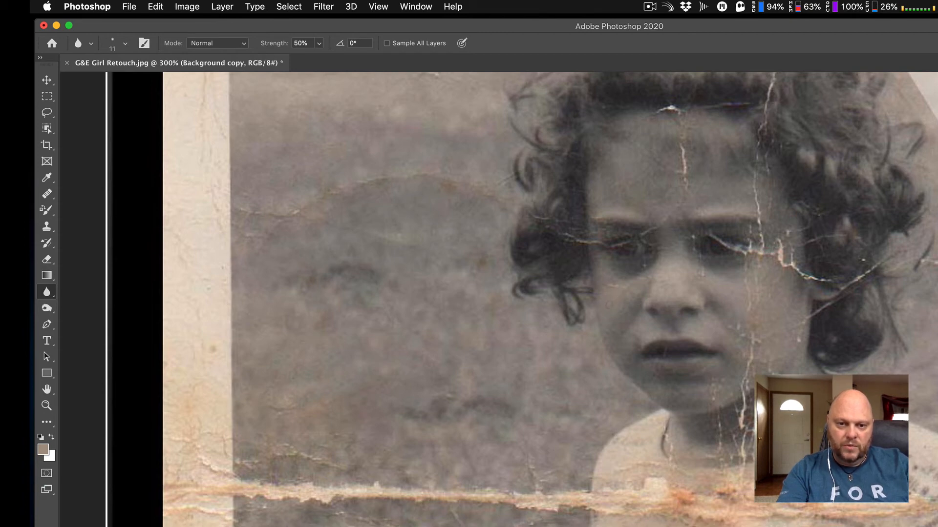
pyautogui.click(619, 304)
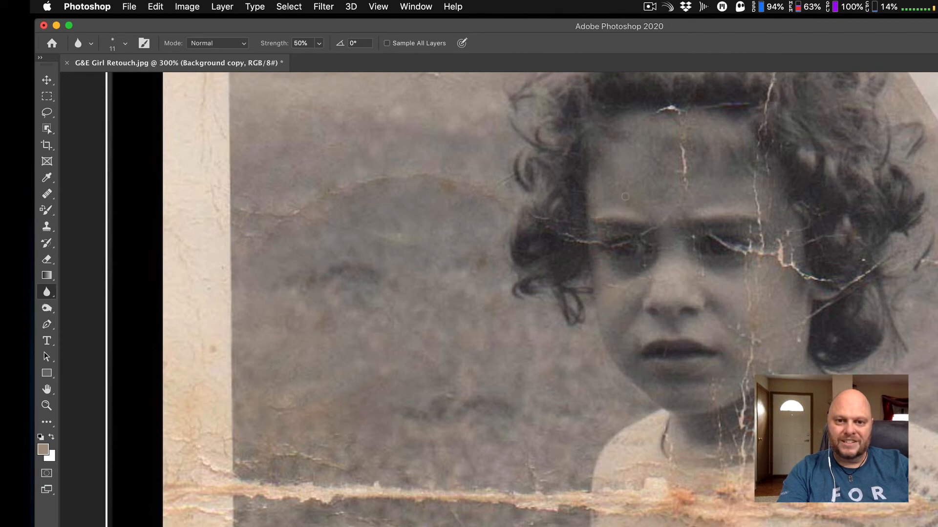
# - Darken the girl's nose using the Burn tool with a 20 px brush
pyautogui.click(46, 309)
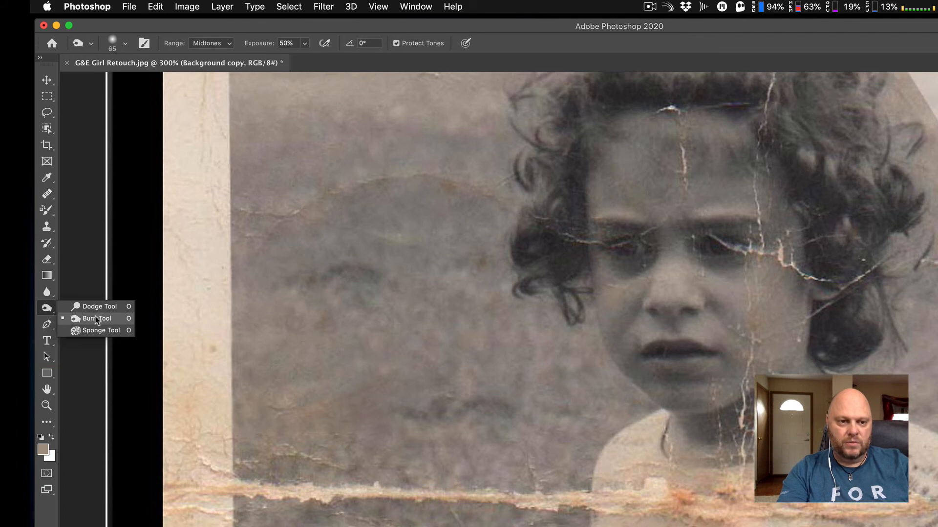
pyautogui.click(46, 307)
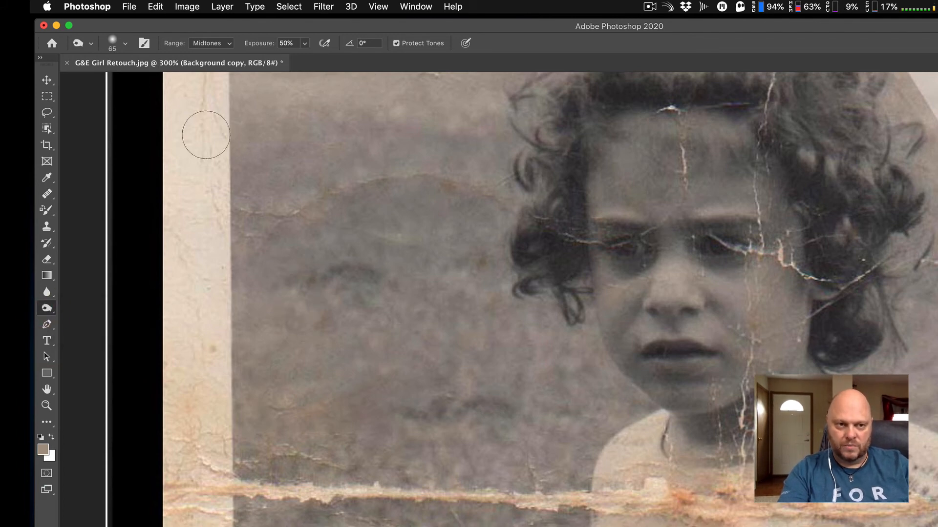
pyautogui.click(119, 44)
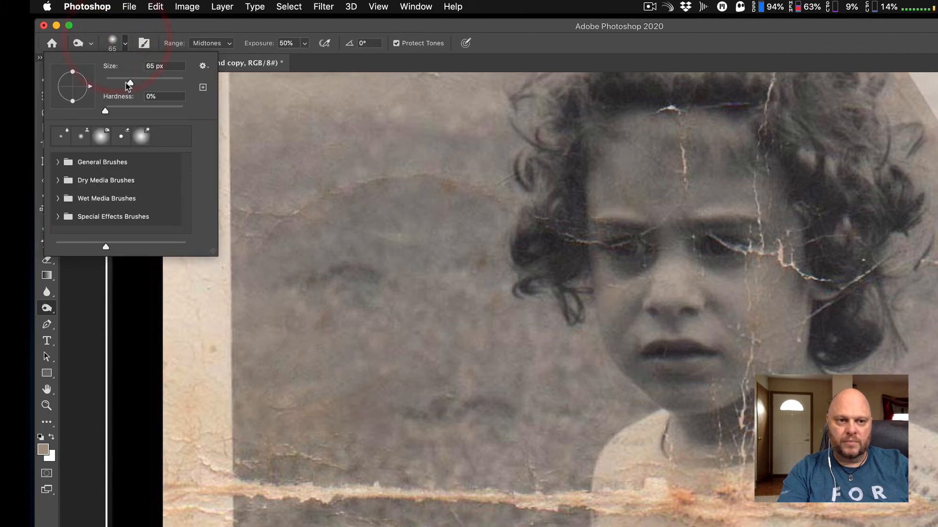
pyautogui.moveTo(131, 83); pyautogui.dragTo(113, 86)
pyautogui.click(125, 43)
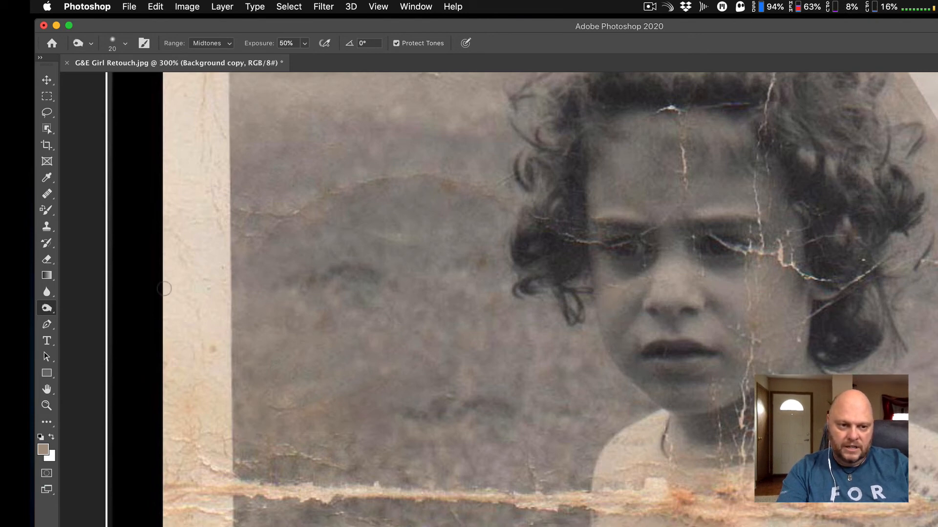
pyautogui.click(47, 309)
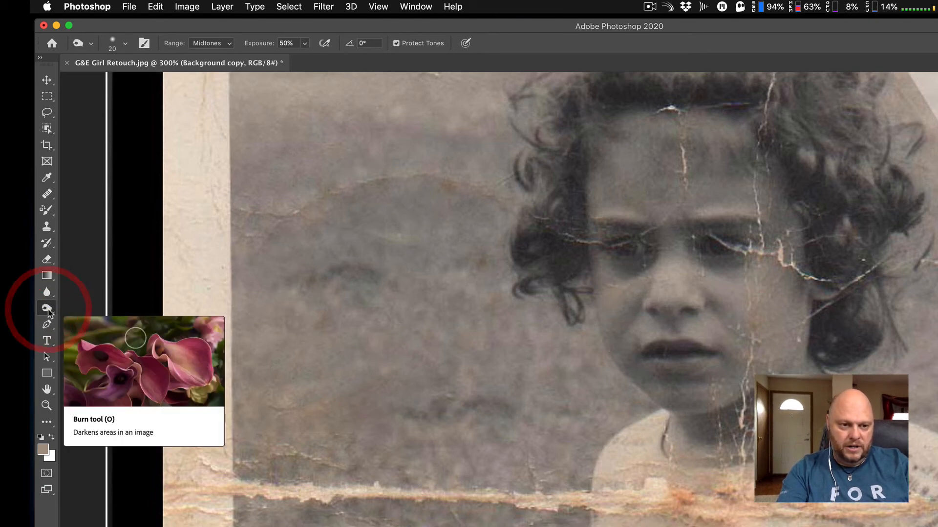
pyautogui.click(47, 309)
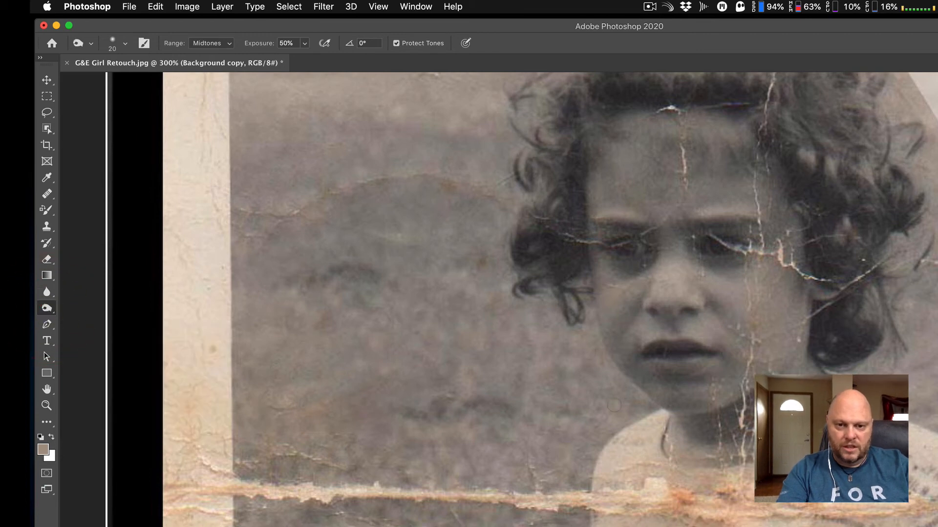
pyautogui.moveTo(664, 287); pyautogui.dragTo(672, 267)
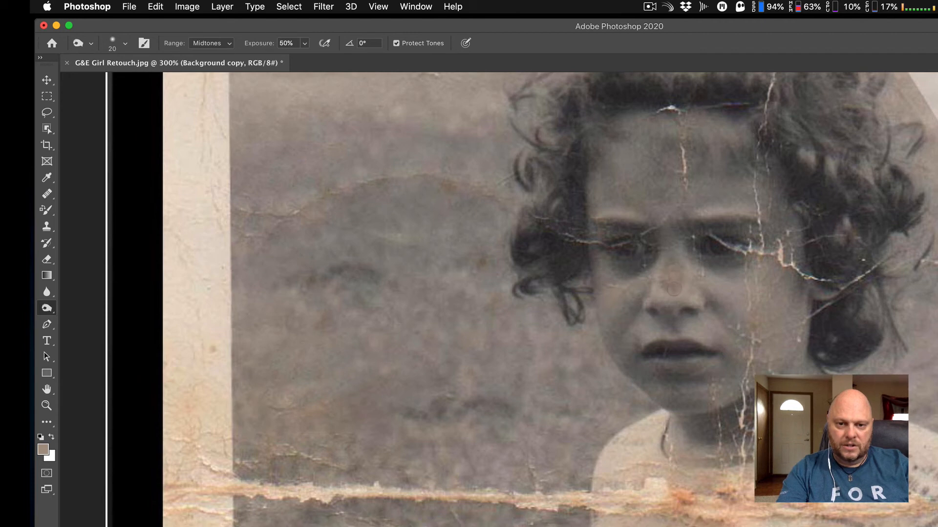
# - Undo the last burn stroke on the girl's nose
pyautogui.click(676, 282)
pyautogui.press('super+z')
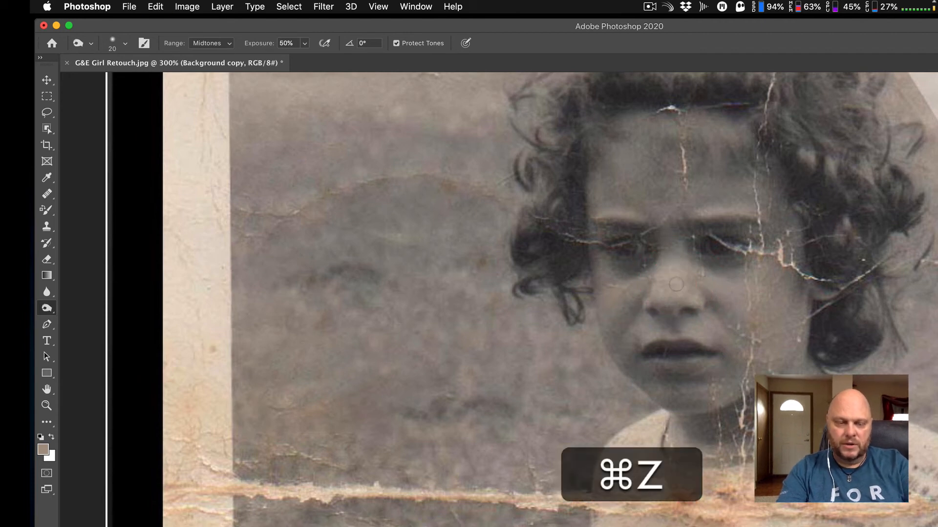
# - Lighten the shadow under the girl's left-hand eye as seen in the photo, using the Dodge tool with a 23 px brush
pyautogui.click(52, 309)
pyautogui.click(95, 306)
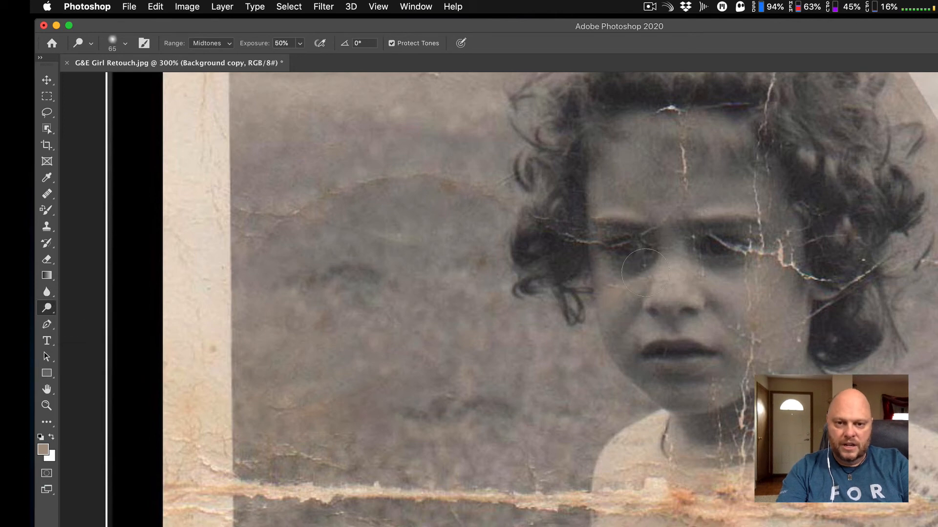
pyautogui.click(123, 45)
pyautogui.moveTo(130, 83); pyautogui.dragTo(114, 83)
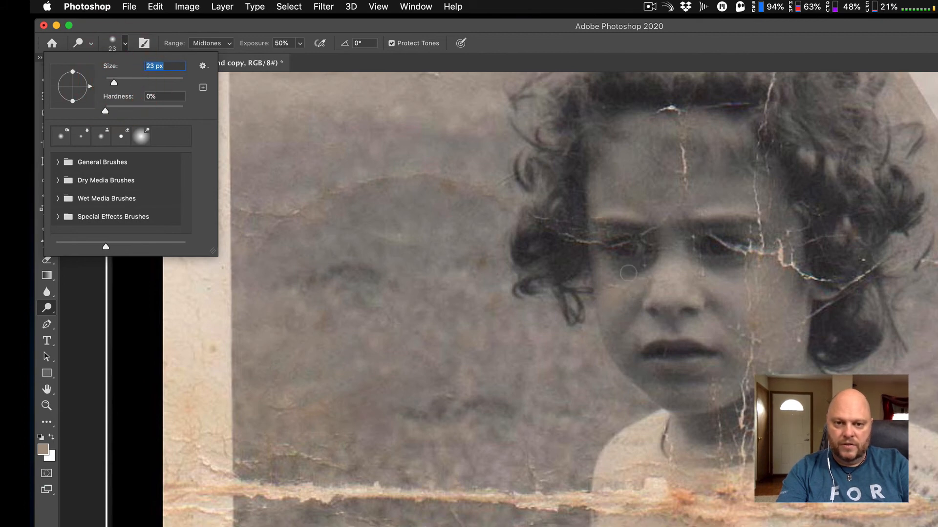
pyautogui.click(631, 270)
pyautogui.click(635, 268)
pyautogui.click(644, 266)
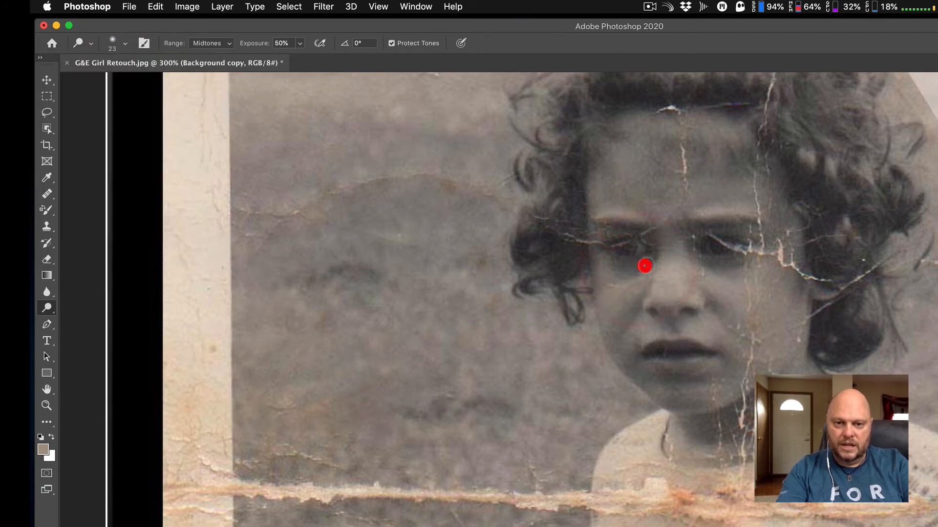
pyautogui.click(648, 266)
pyautogui.click(633, 267)
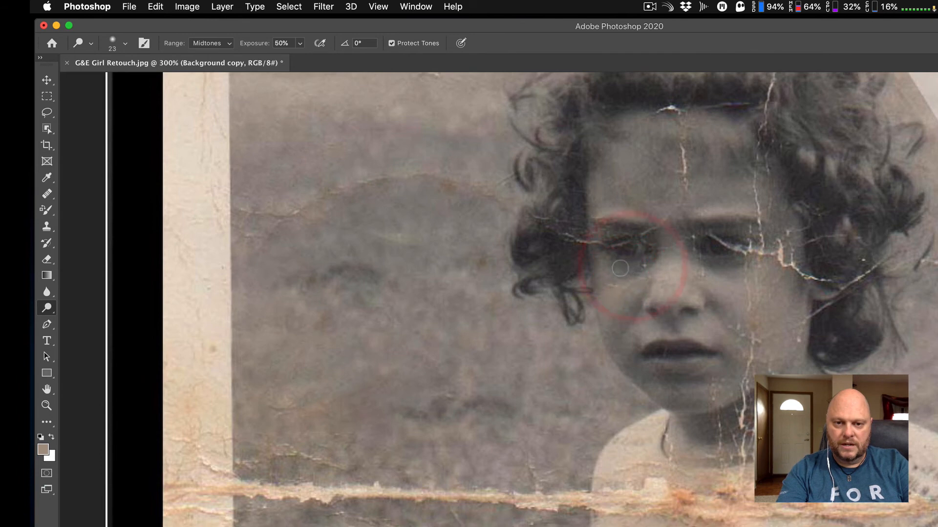
pyautogui.click(620, 268)
pyautogui.click(620, 272)
pyautogui.click(629, 274)
pyautogui.click(636, 271)
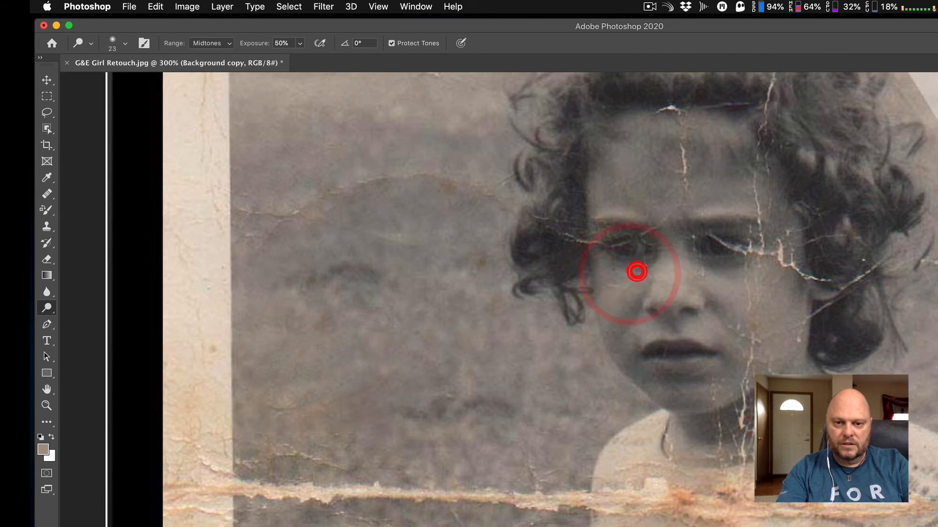
pyautogui.click(643, 267)
# - Dodge the shadow under the girl's other eye and the upper cheek below it
pyautogui.click(720, 274)
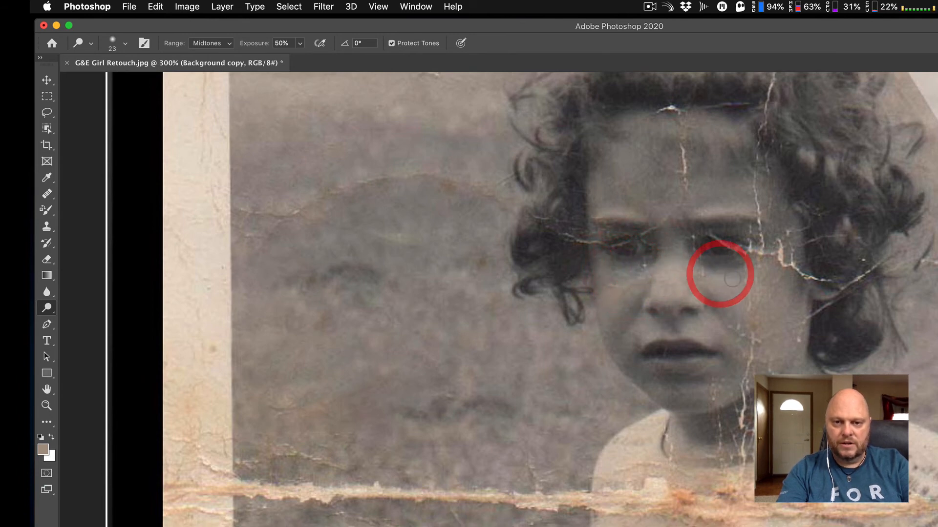
pyautogui.click(733, 284)
pyautogui.click(732, 279)
pyautogui.click(740, 275)
pyautogui.click(739, 281)
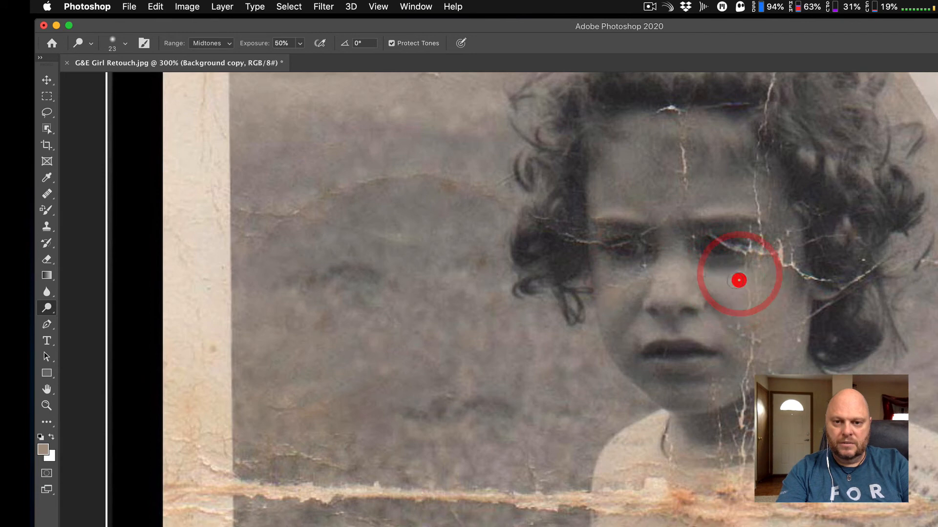
pyautogui.click(710, 274)
pyautogui.click(720, 282)
pyautogui.click(734, 288)
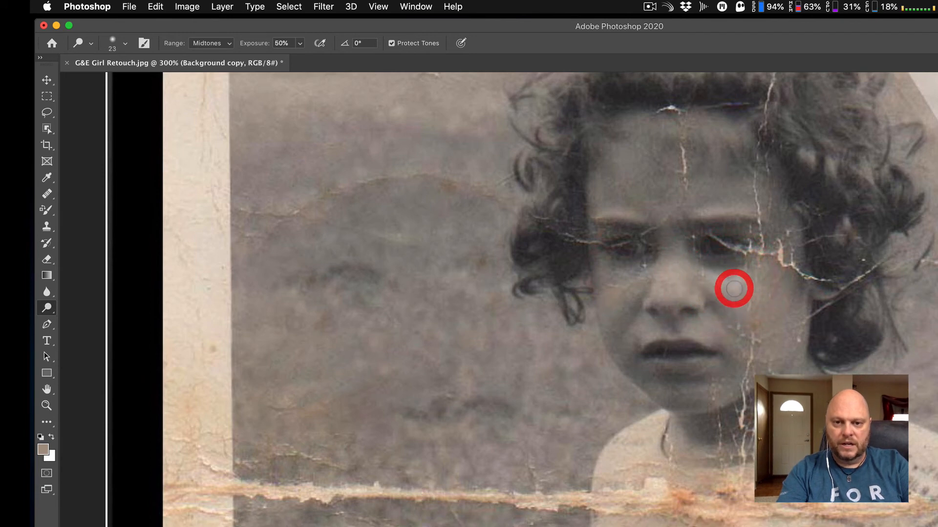
pyautogui.click(764, 299)
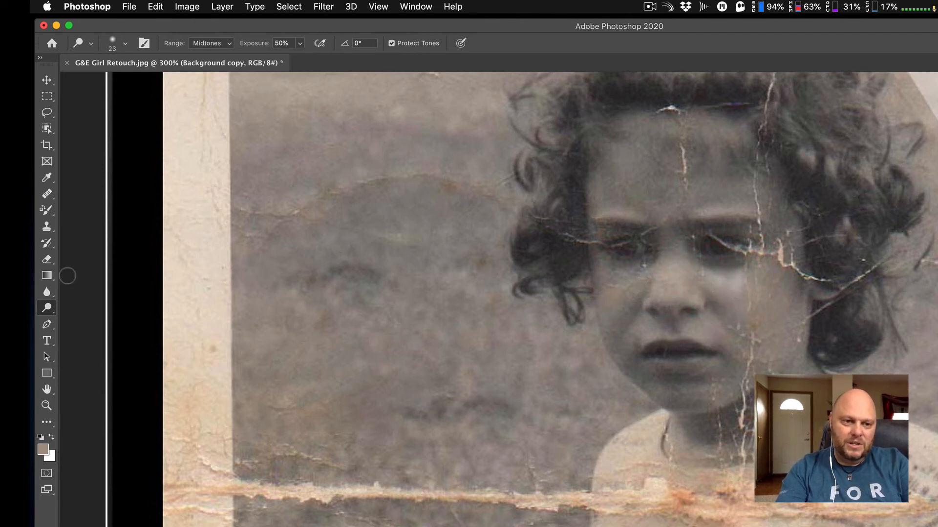
# - Soften the lightened areas under both of the girl's eyes with the Blur tool
pyautogui.click(46, 291)
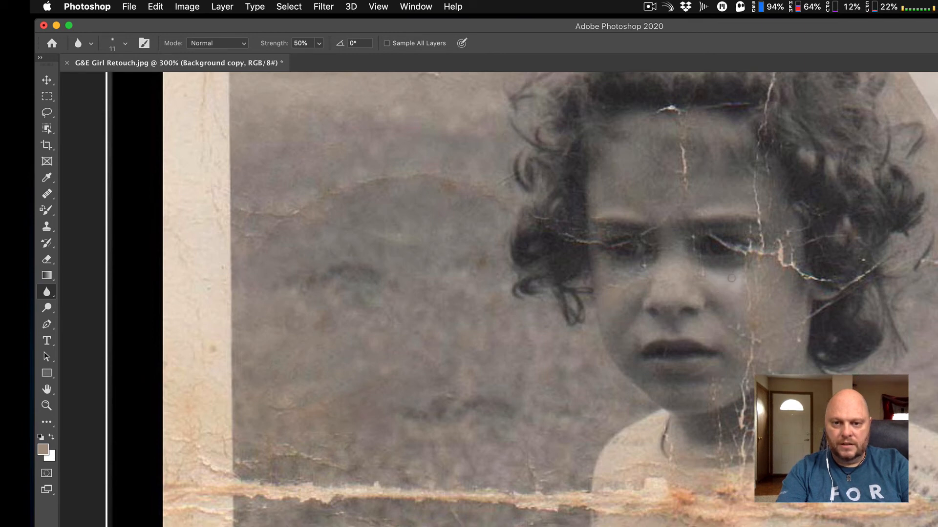
pyautogui.click(731, 279)
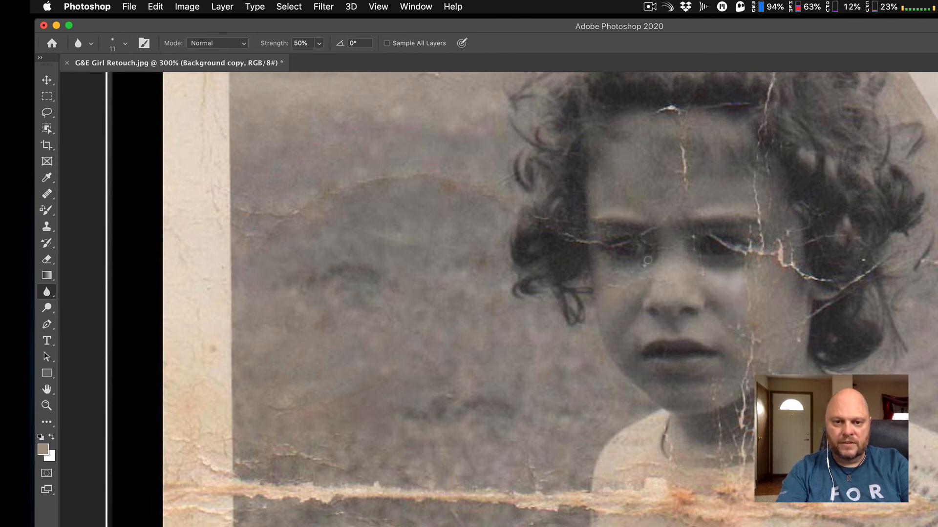
pyautogui.click(638, 273)
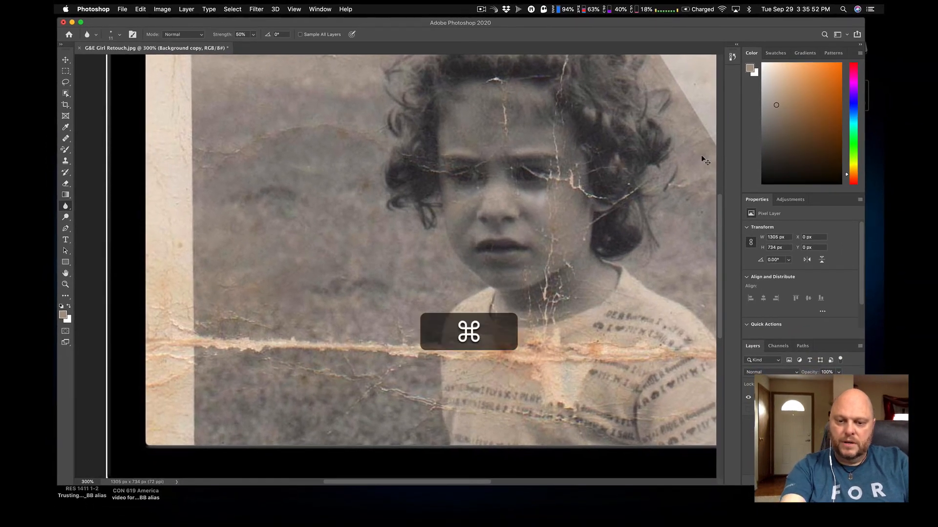
pyautogui.press('super+minus')
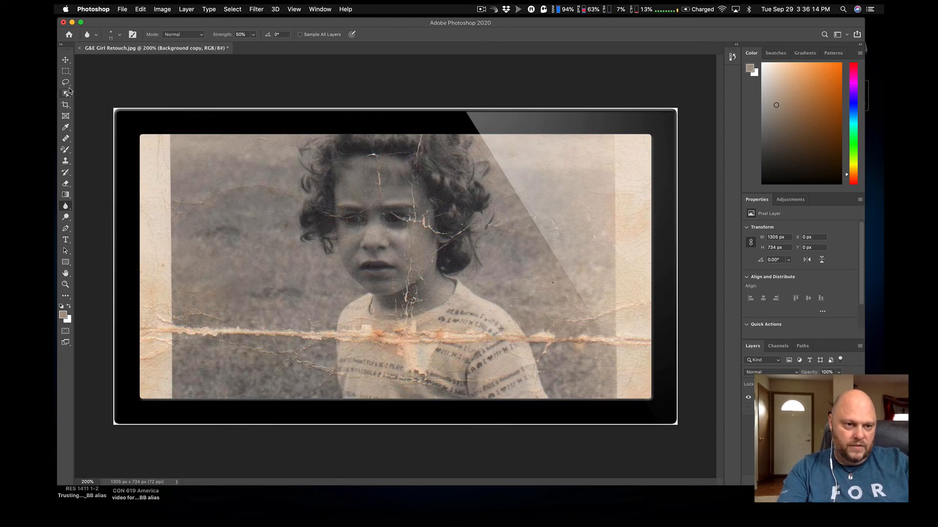
pyautogui.click(66, 72)
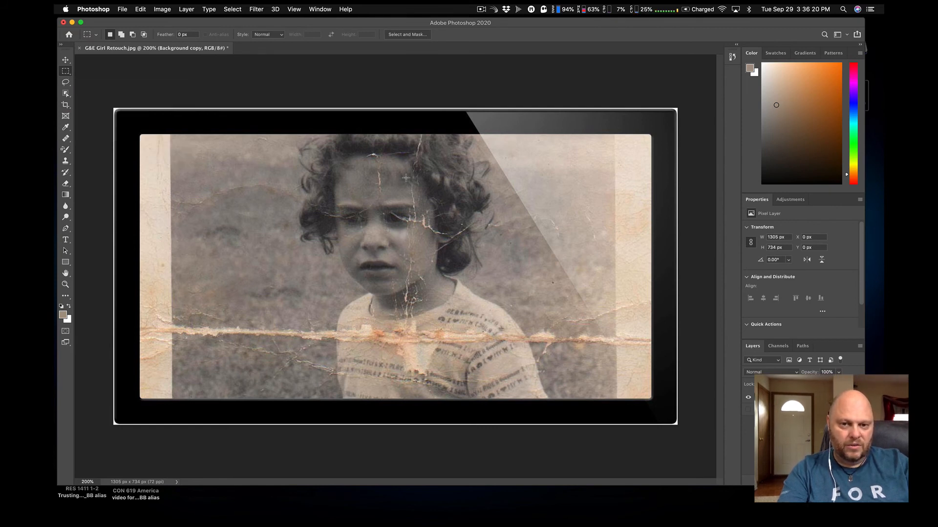
pyautogui.moveTo(520, 131); pyautogui.dragTo(616, 301)
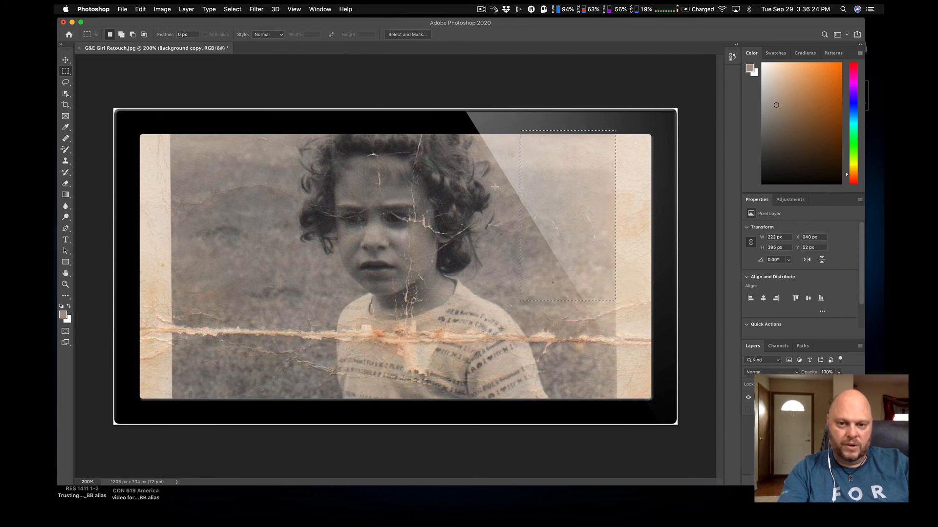
pyautogui.press('super+z')
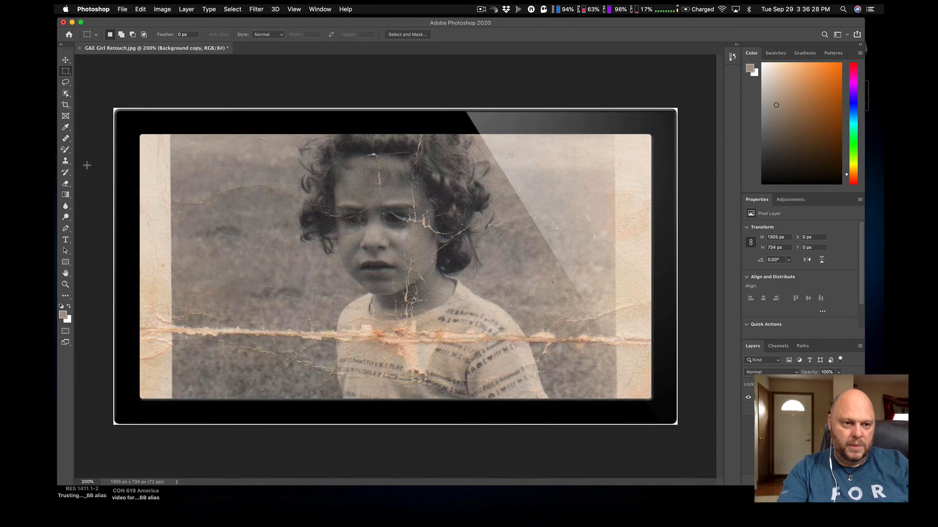
# - Draw a straight Pen tool path along the glare's diagonal edge, from above the frame to just below it
pyautogui.click(66, 228)
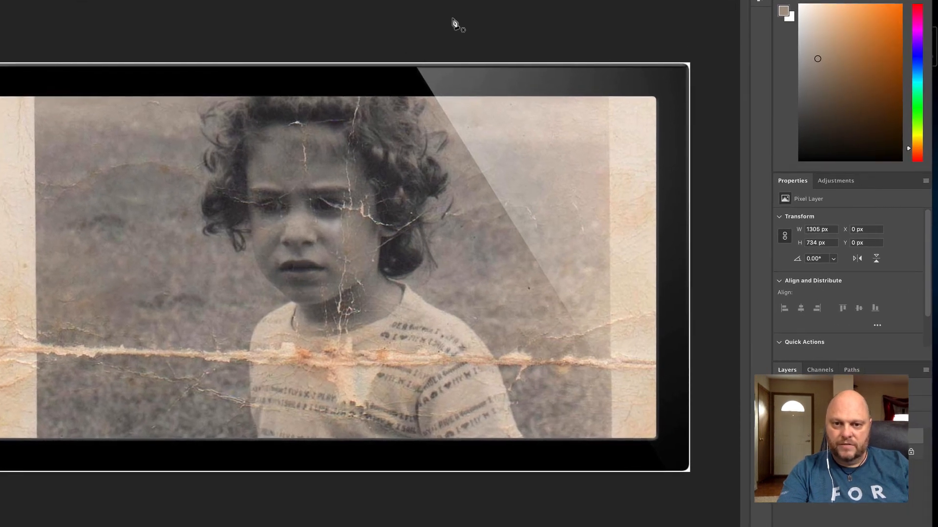
pyautogui.click(405, 46)
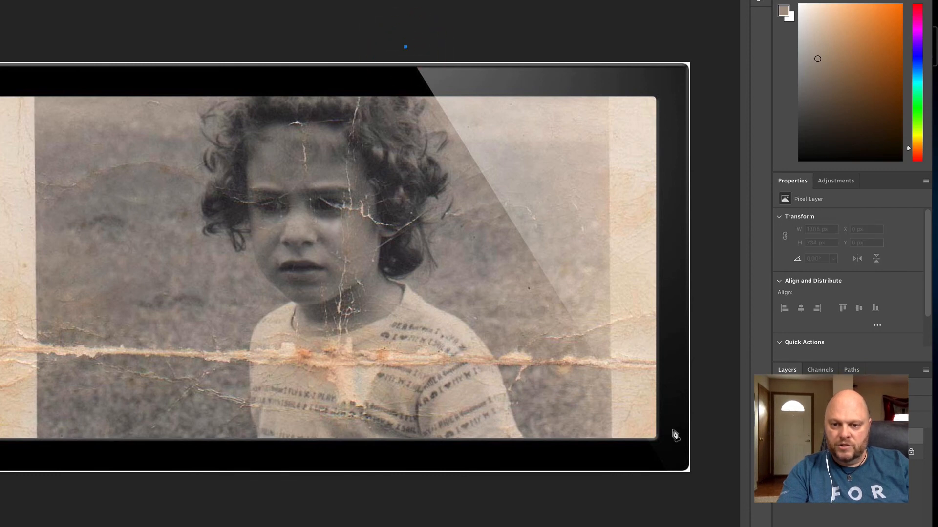
pyautogui.click(687, 485)
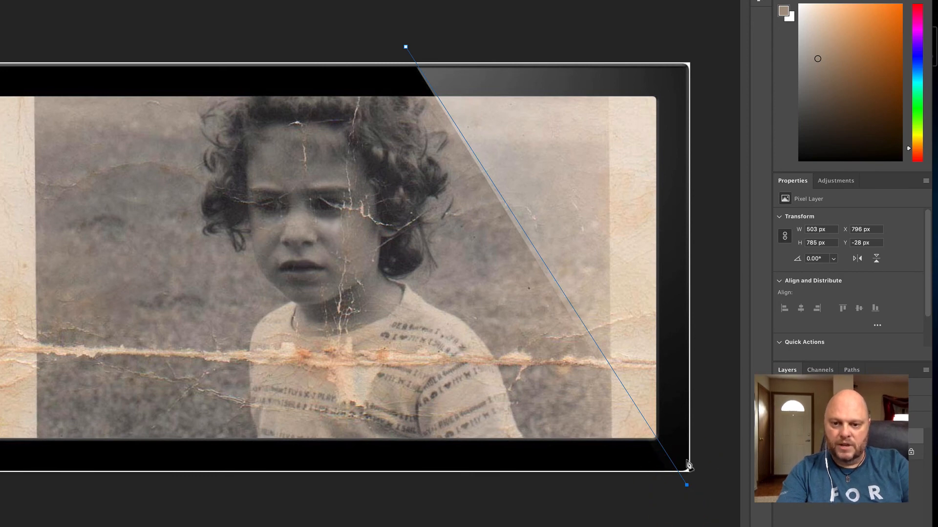
pyautogui.press('super+z')
pyautogui.click(676, 487)
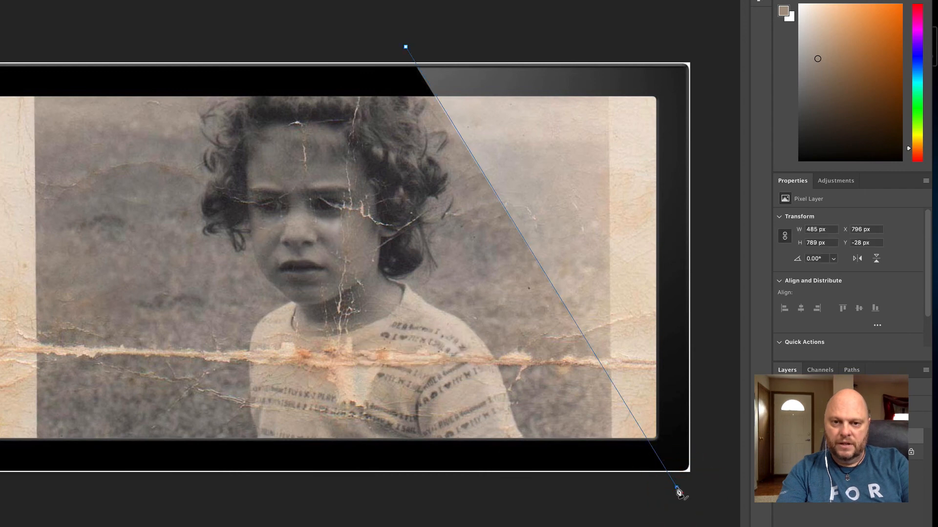
pyautogui.press('super+z')
pyautogui.click(677, 489)
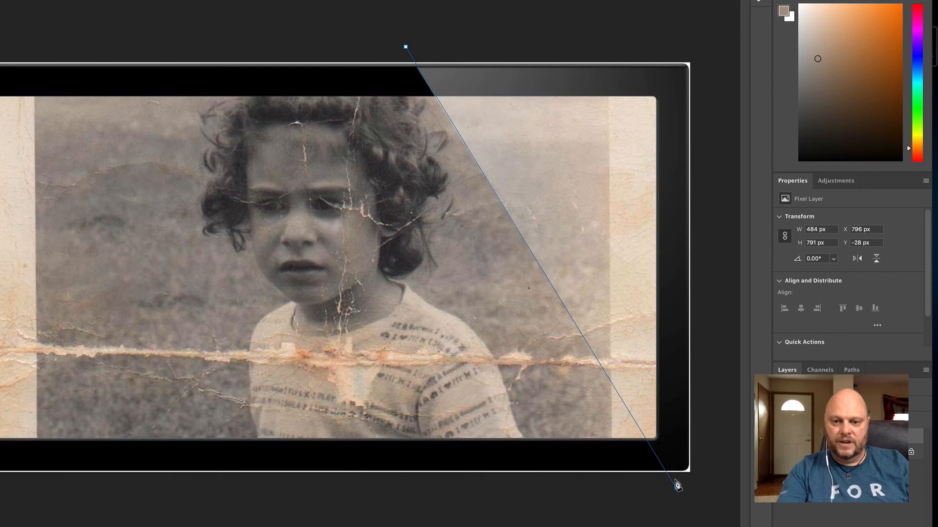
pyautogui.click(548, 280)
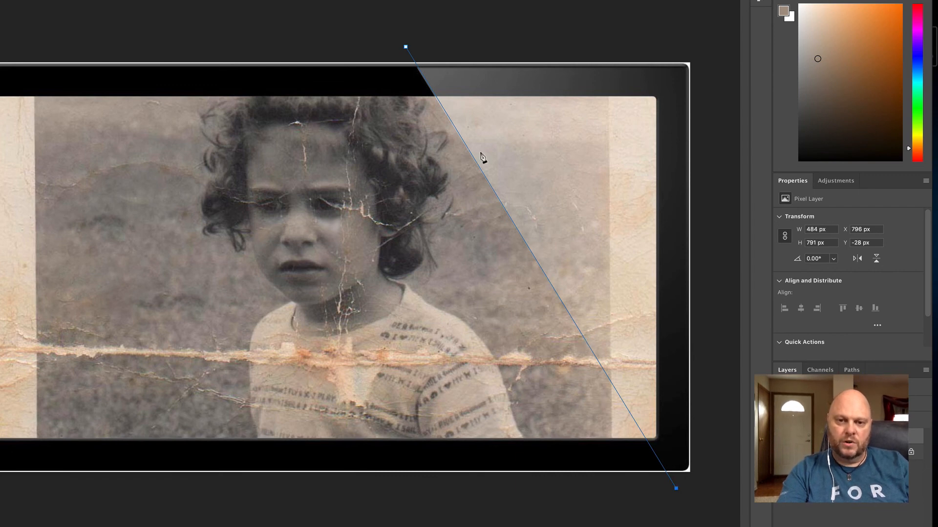
pyautogui.click(424, 77)
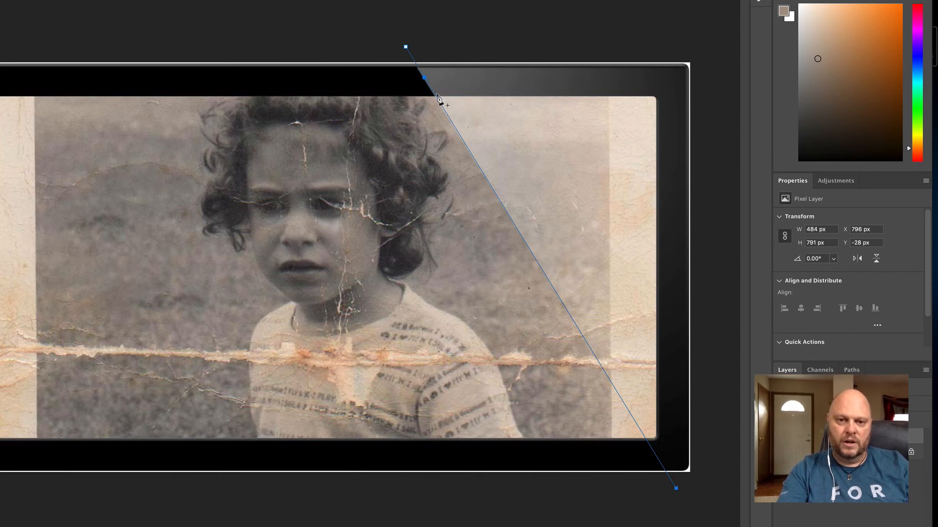
pyautogui.click(500, 159)
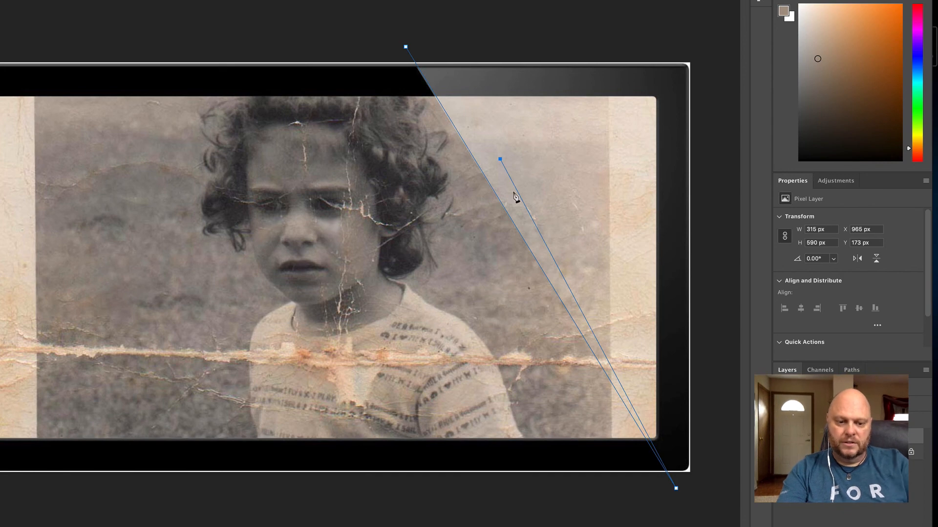
pyautogui.press('super+z')
# - Close the path around the glare side, with corners outside the frame, and convert it into a selection
pyautogui.click(723, 487)
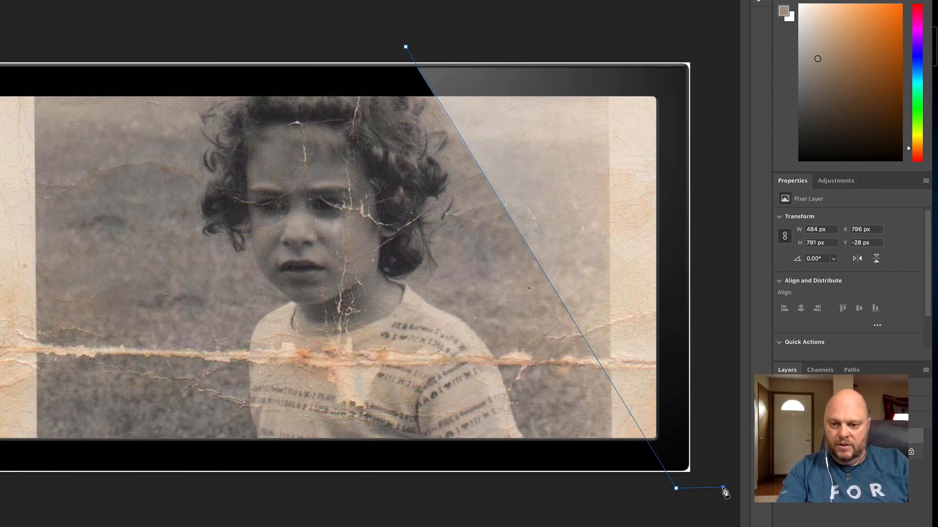
pyautogui.click(728, 25)
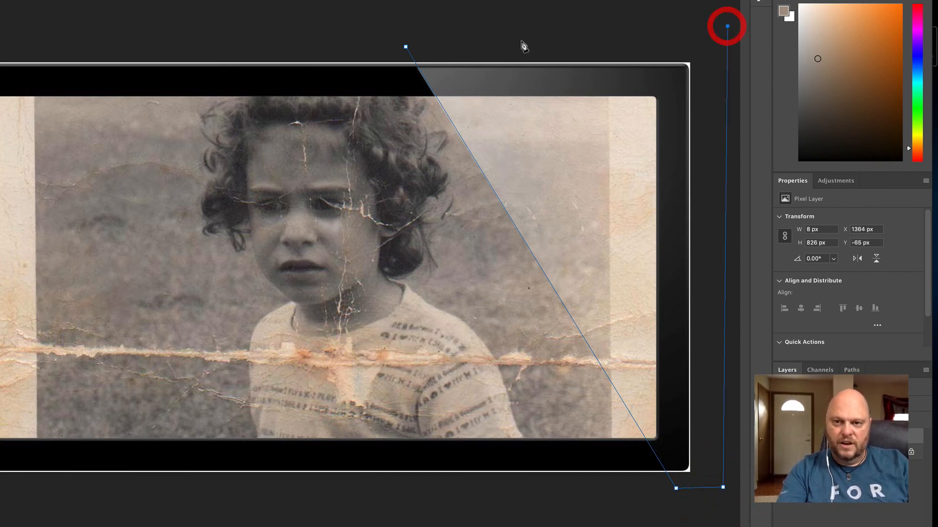
pyautogui.click(406, 47)
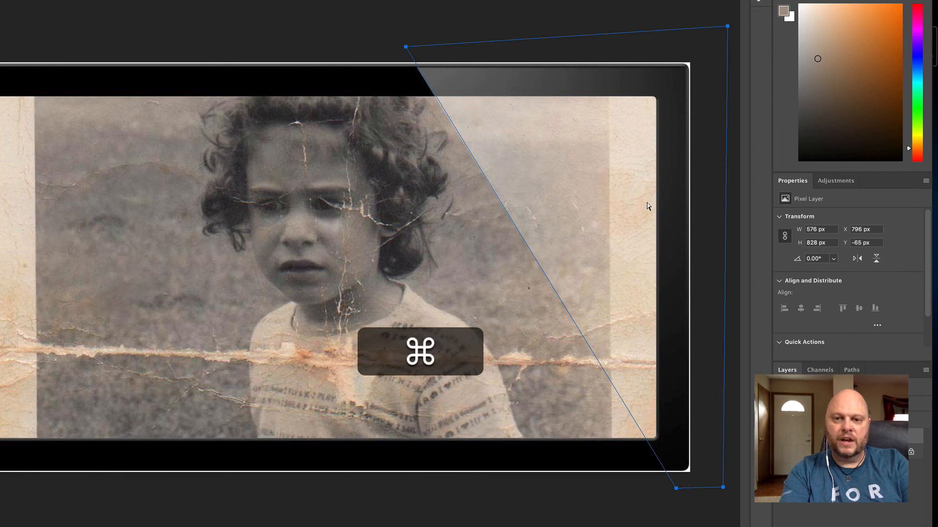
pyautogui.press('super+Return')
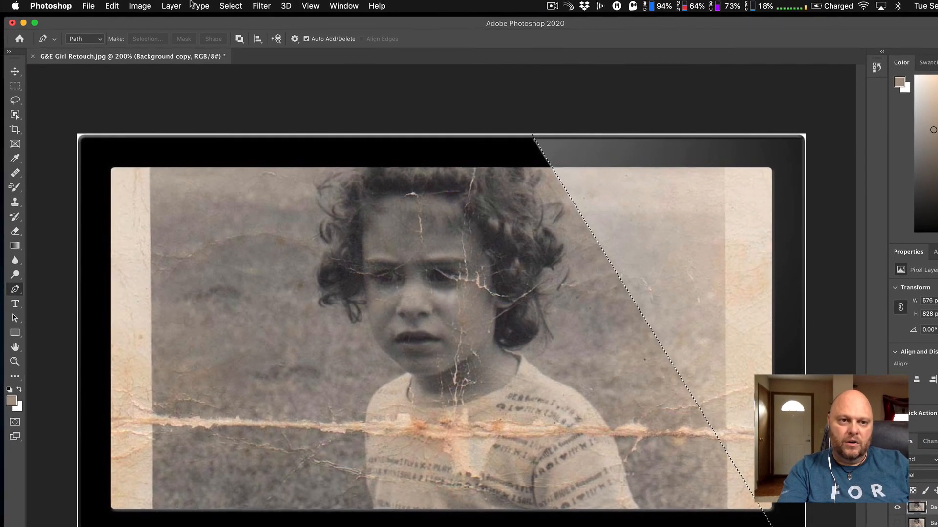
# - Darken the selected glare area with a Brightness/Contrast adjustment, setting the brightness to -41
pyautogui.click(143, 6)
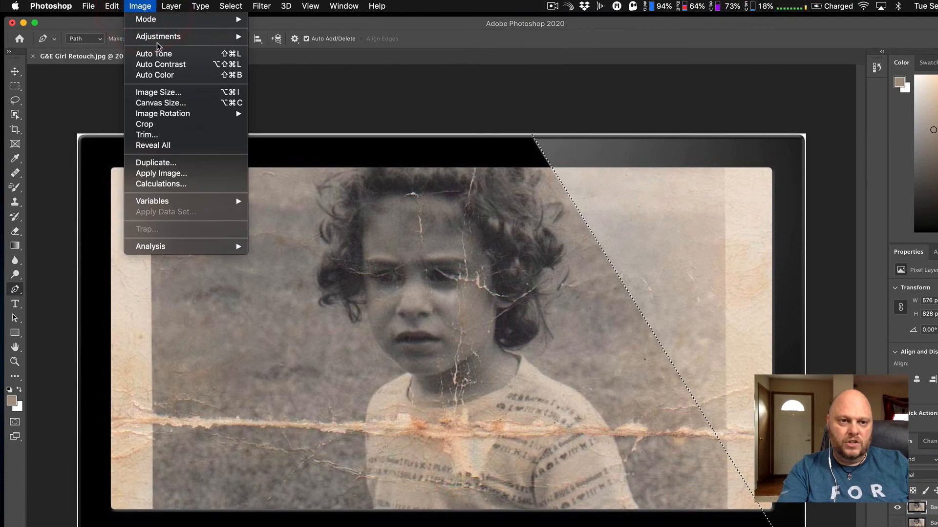
pyautogui.moveTo(158, 39)
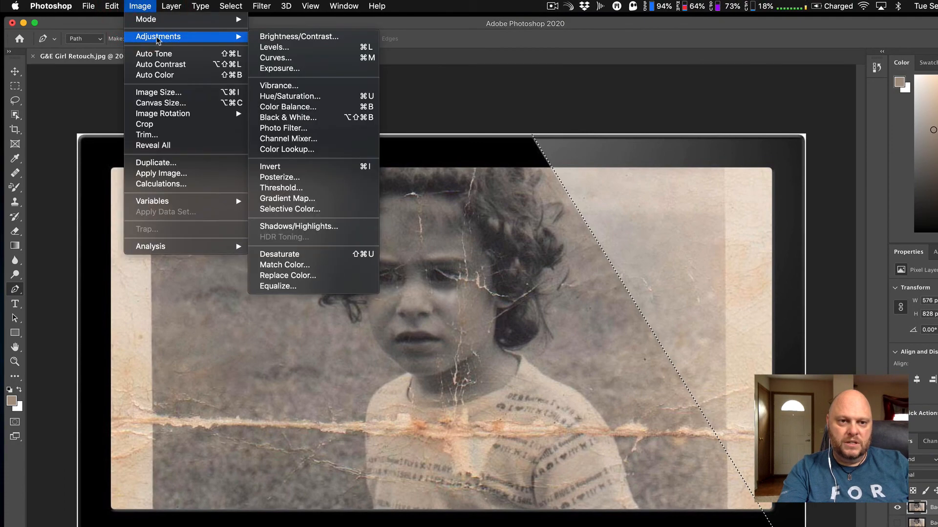
pyautogui.click(326, 38)
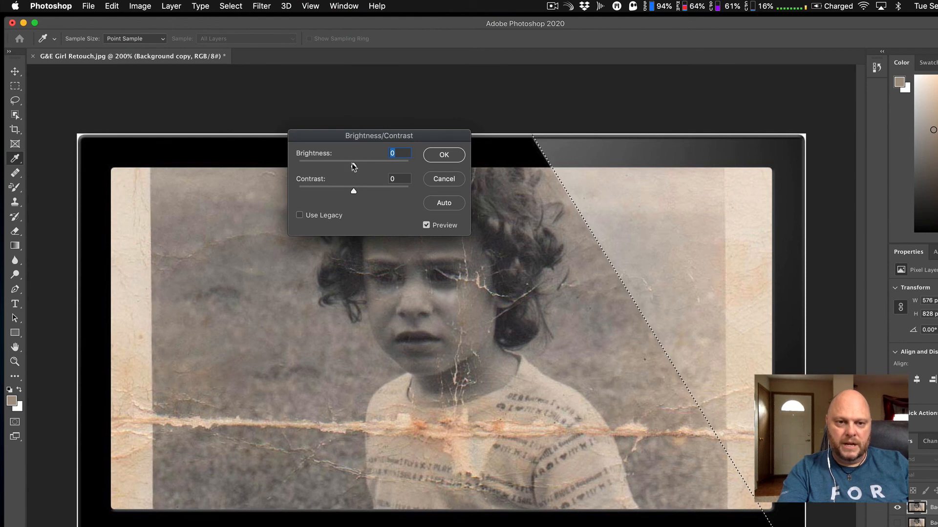
pyautogui.moveTo(353, 167)
pyautogui.mouseDown()
pyautogui.moveTo(321, 167)
pyautogui.moveTo(339, 162)
pyautogui.mouseUp()
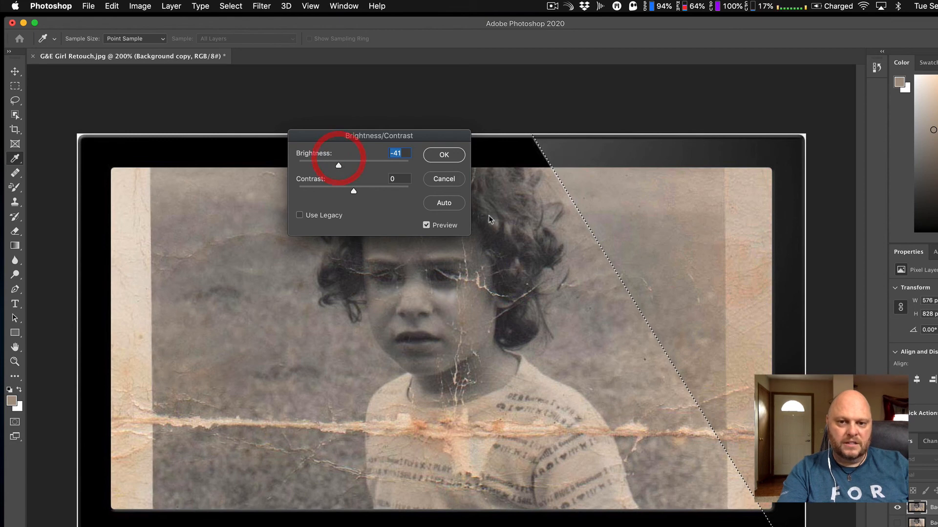
pyautogui.click(444, 155)
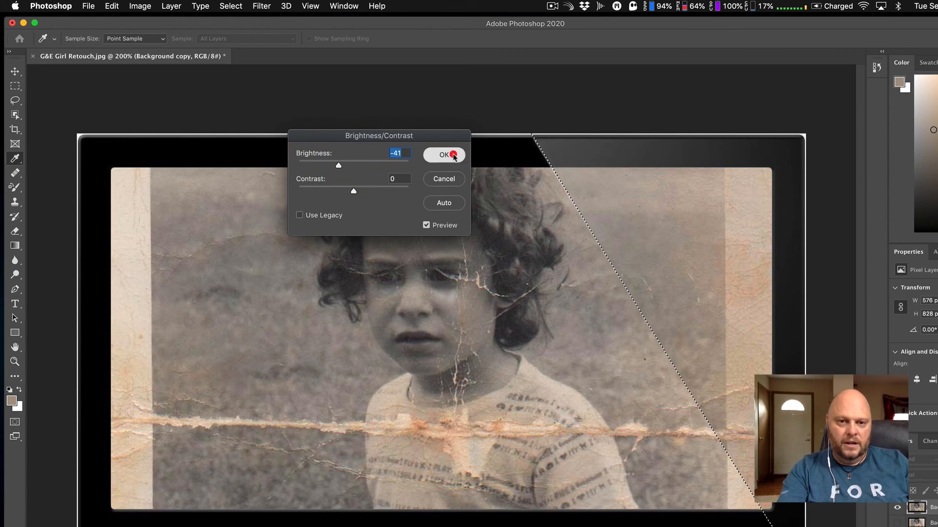
pyautogui.press('p')
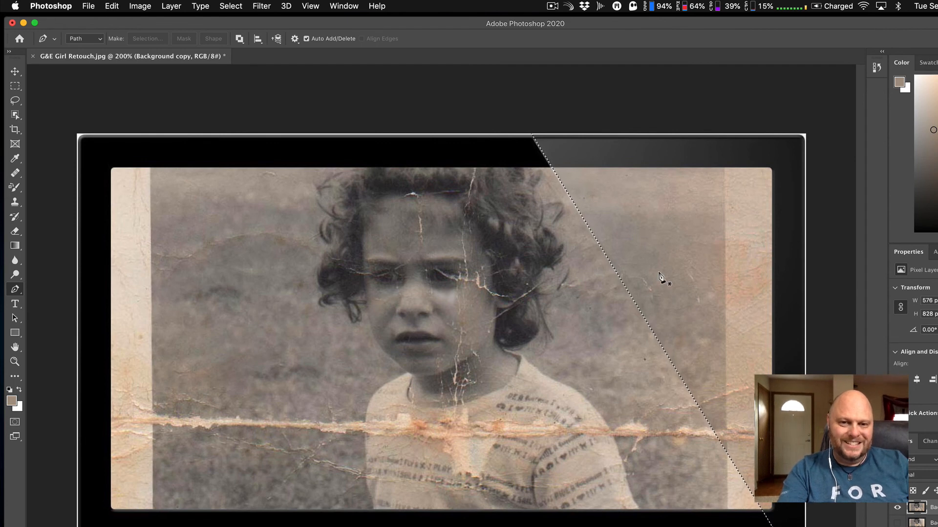
pyautogui.click(436, 112)
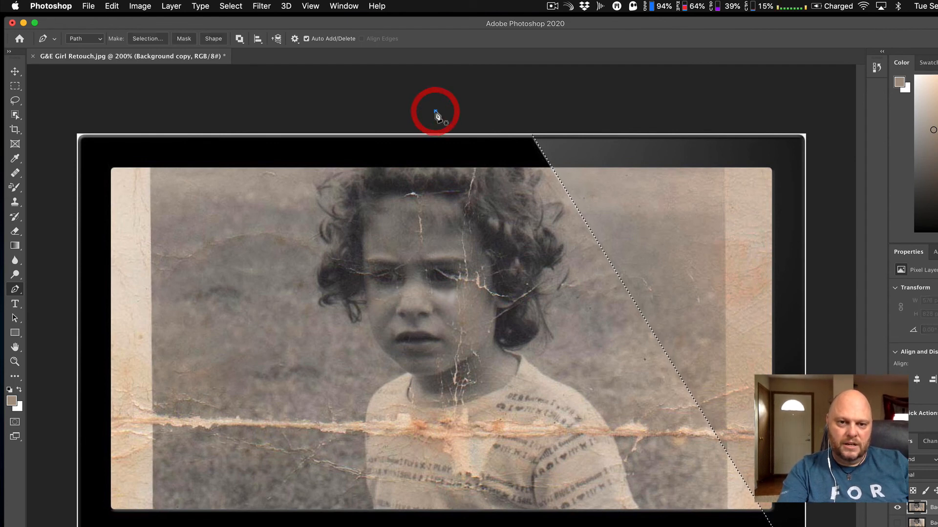
pyautogui.press('super+z')
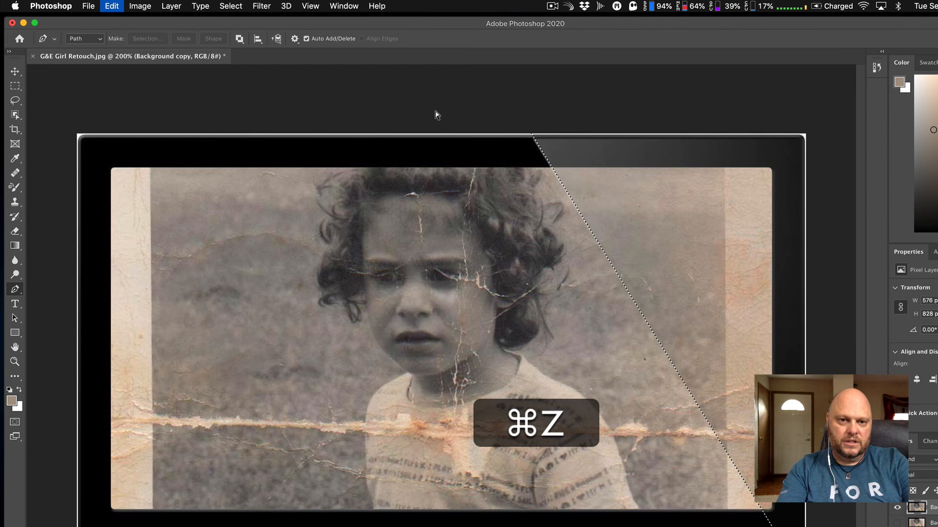
pyautogui.click(452, 147)
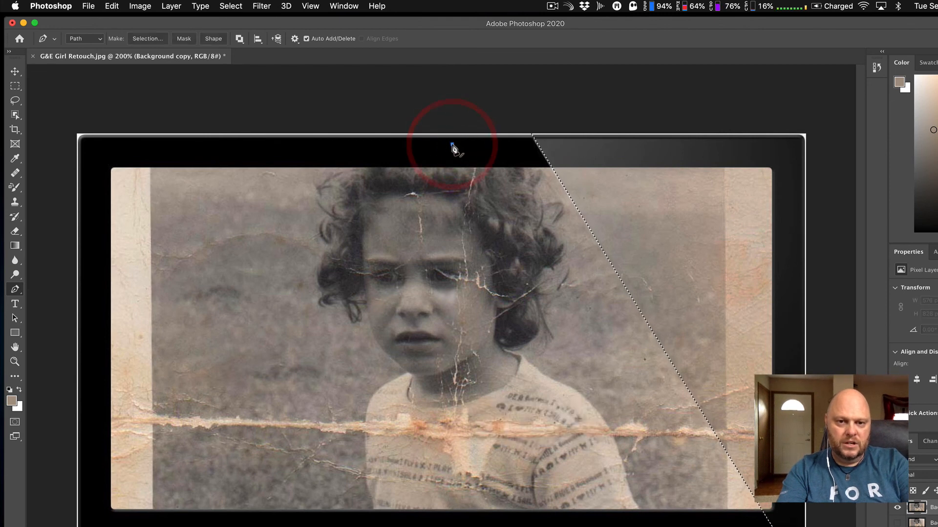
pyautogui.press('super+z')
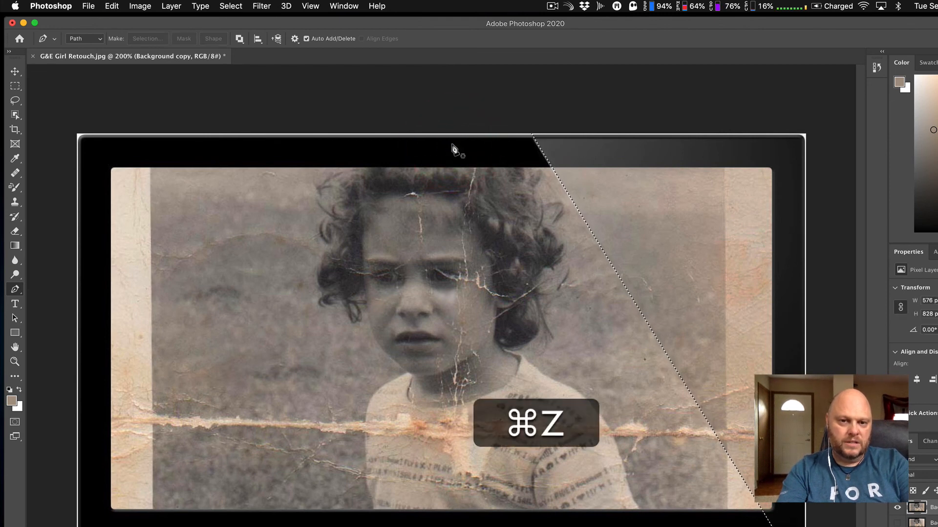
# - Deselect the glare area and paint out its diagonal edge across the photo background with the Healing Brush, sampling the background beside the line
pyautogui.click(234, 7)
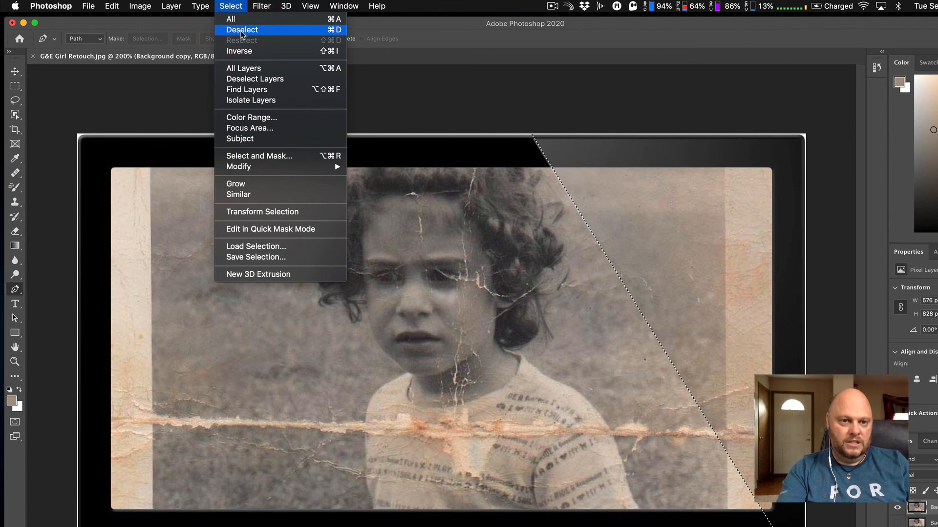
pyautogui.click(338, 30)
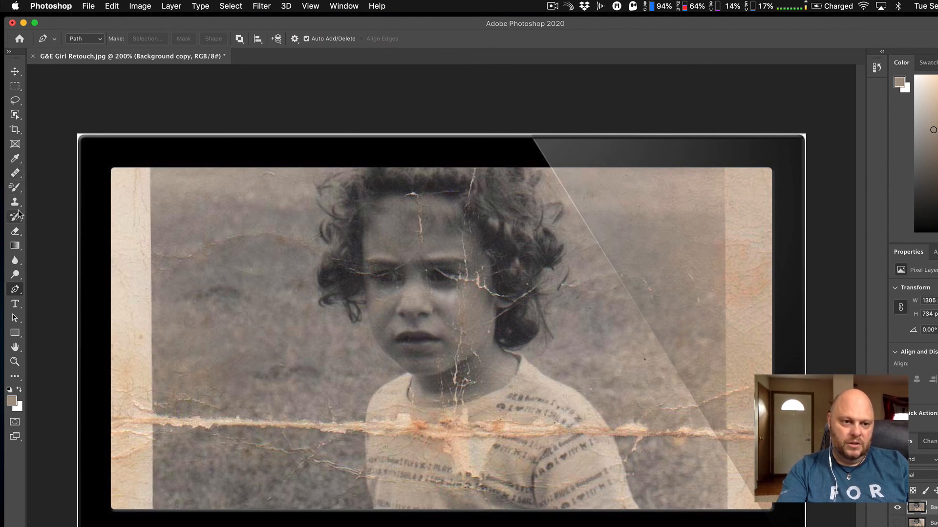
pyautogui.click(15, 173)
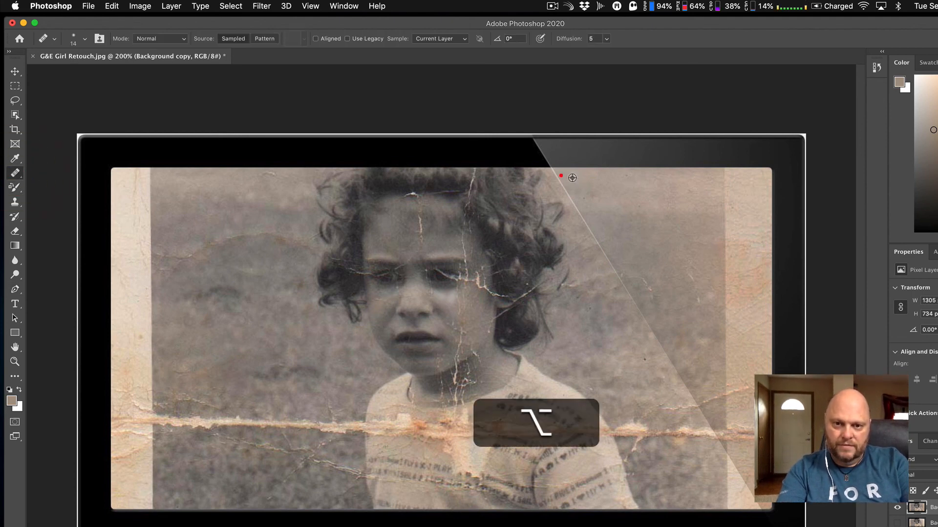
pyautogui.keyDown('alt'); pyautogui.click(572, 178); pyautogui.keyUp('alt')
pyautogui.moveTo(575, 182)
pyautogui.mouseDown()
pyautogui.moveTo(620, 247)
pyautogui.moveTo(602, 248)
pyautogui.moveTo(579, 217)
pyautogui.moveTo(615, 268)
pyautogui.mouseUp()
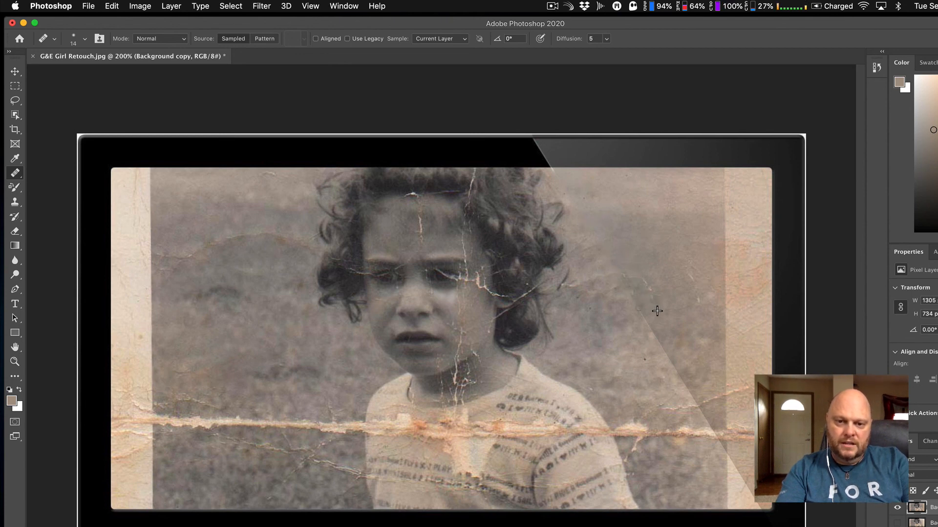
pyautogui.moveTo(661, 346); pyautogui.dragTo(672, 357)
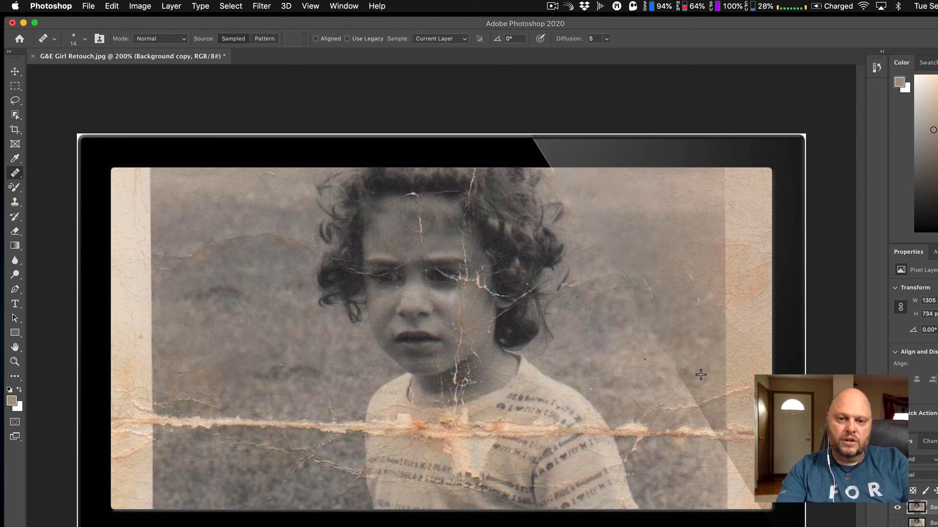
pyautogui.click(686, 384)
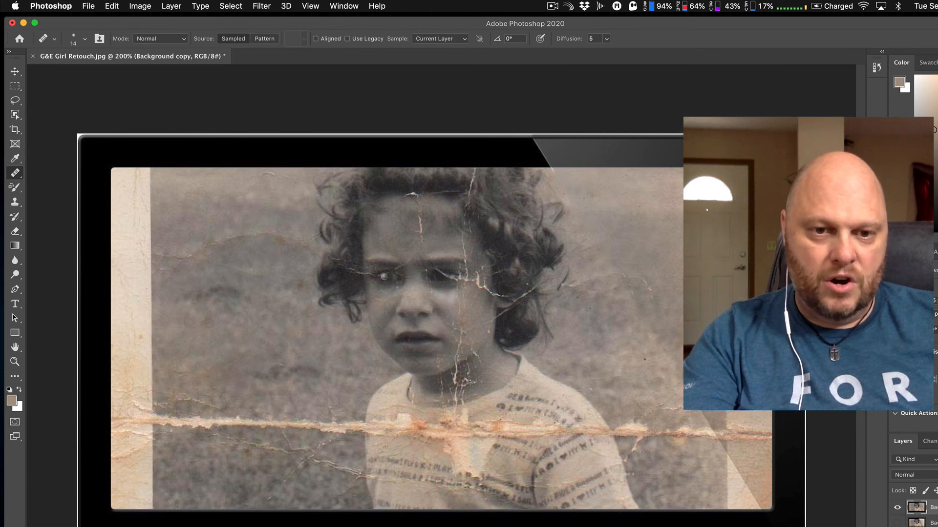
pyautogui.click(384, 276)
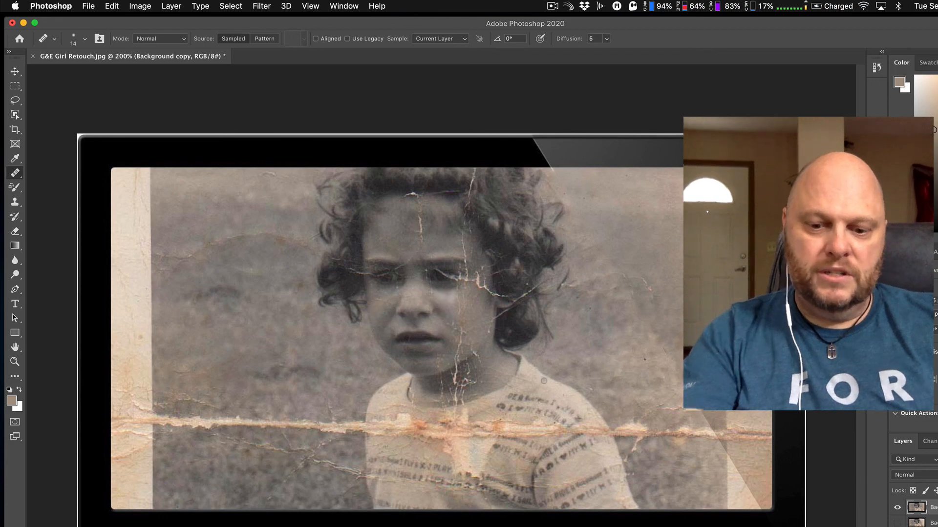
pyautogui.press('super+equal')
pyautogui.scroll(-5, 544, 380)
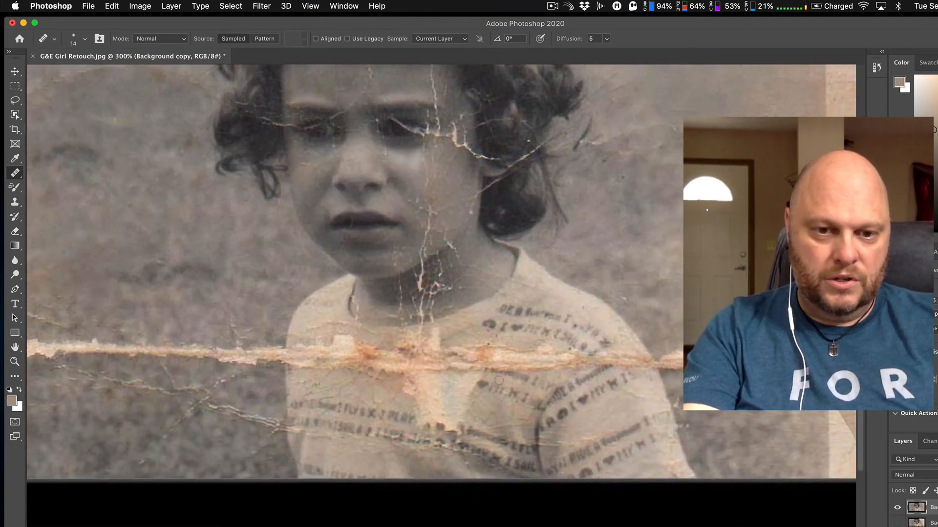
pyautogui.scroll(1, 473, 369)
pyautogui.scroll(6, 474, 369)
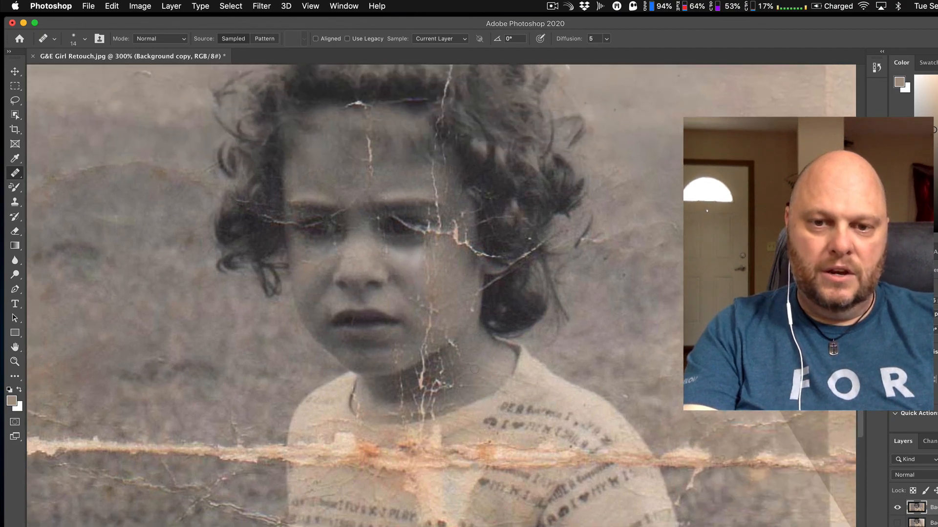
pyautogui.scroll(-1, 471, 373)
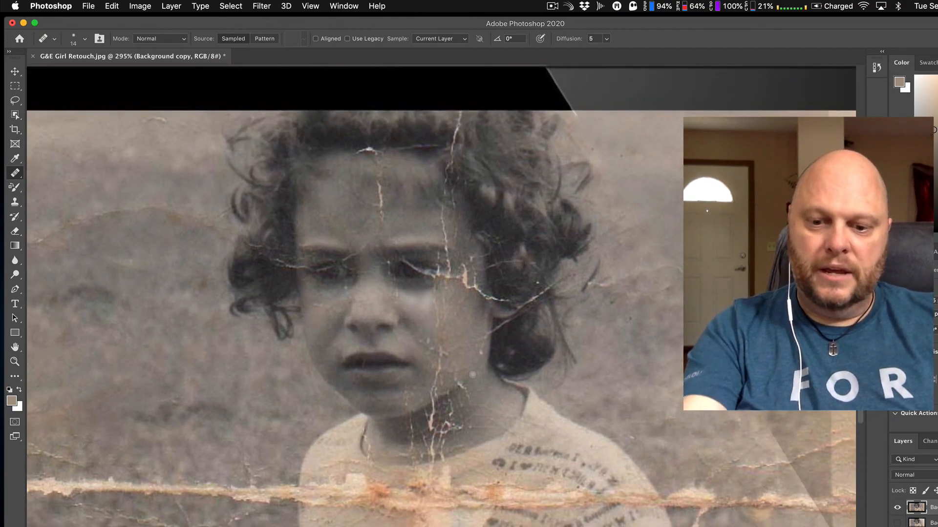
pyautogui.press('super+minus')
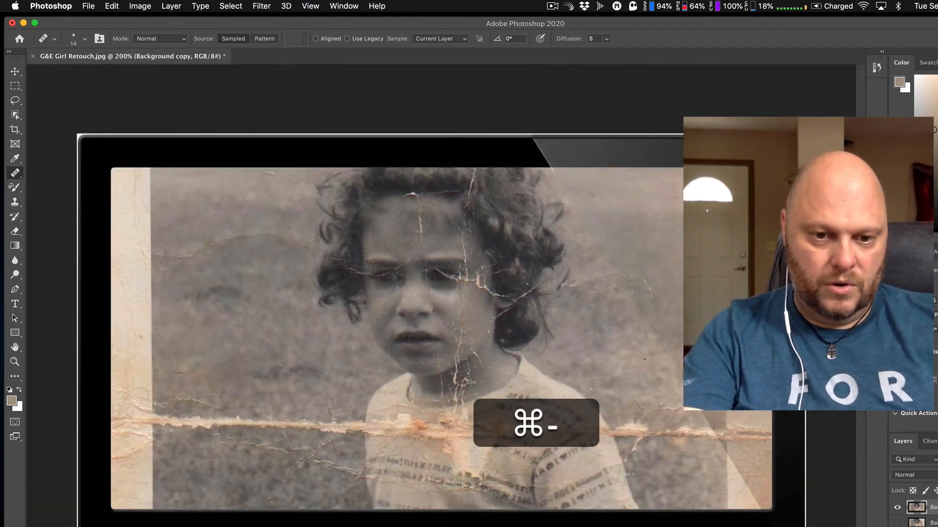